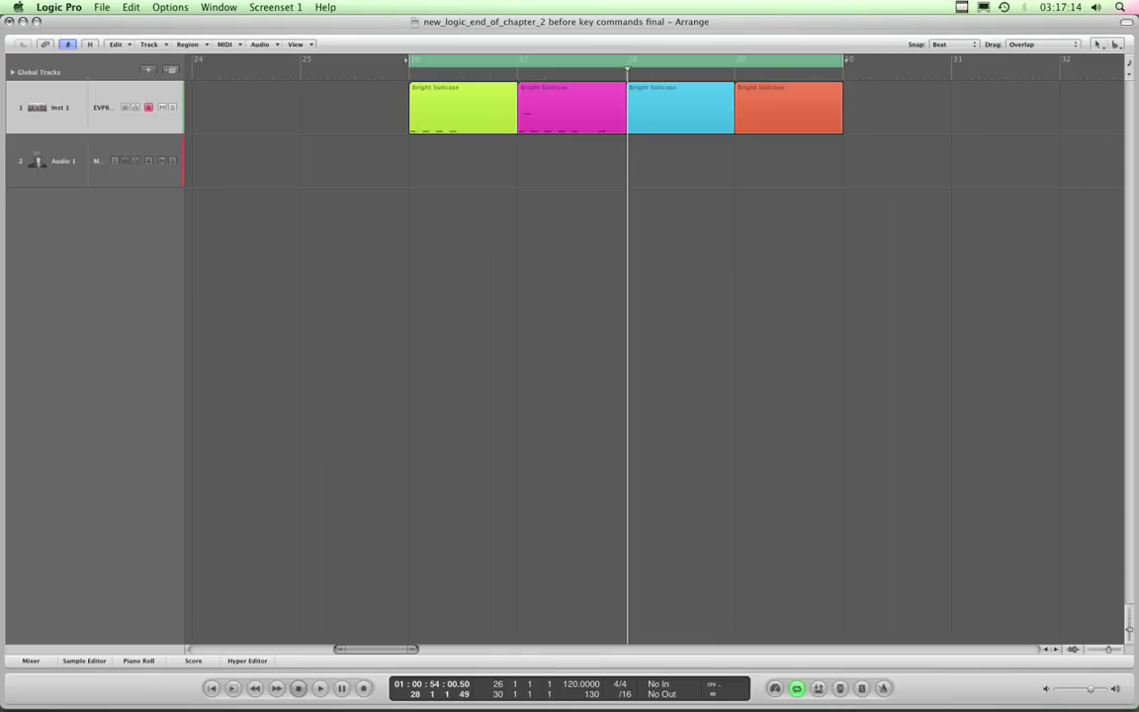
Open Key Commands with Option-K, expand Global Commands and select the Play command
key(alt+k)
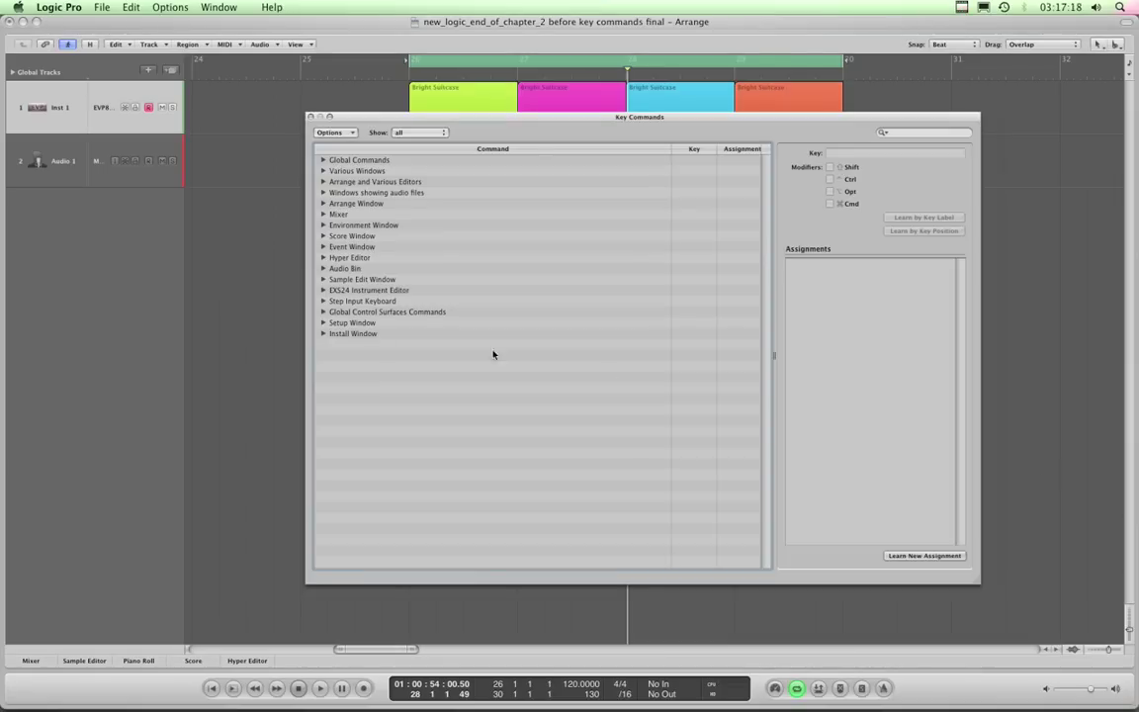
click(322, 159)
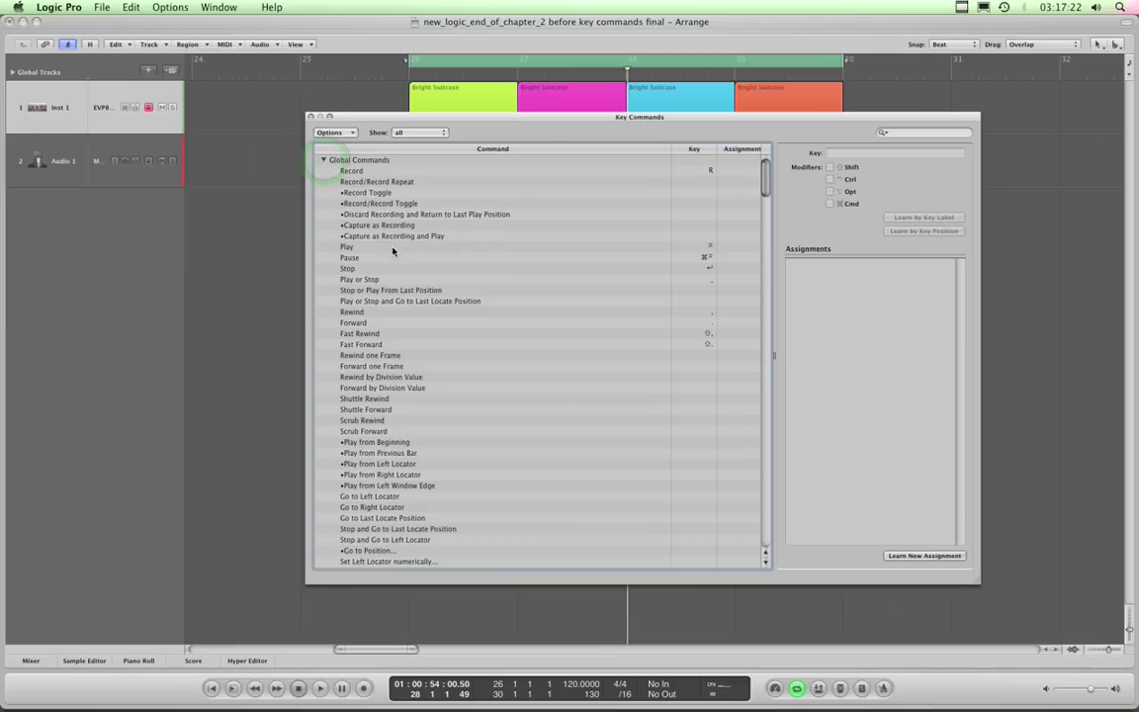
click(348, 247)
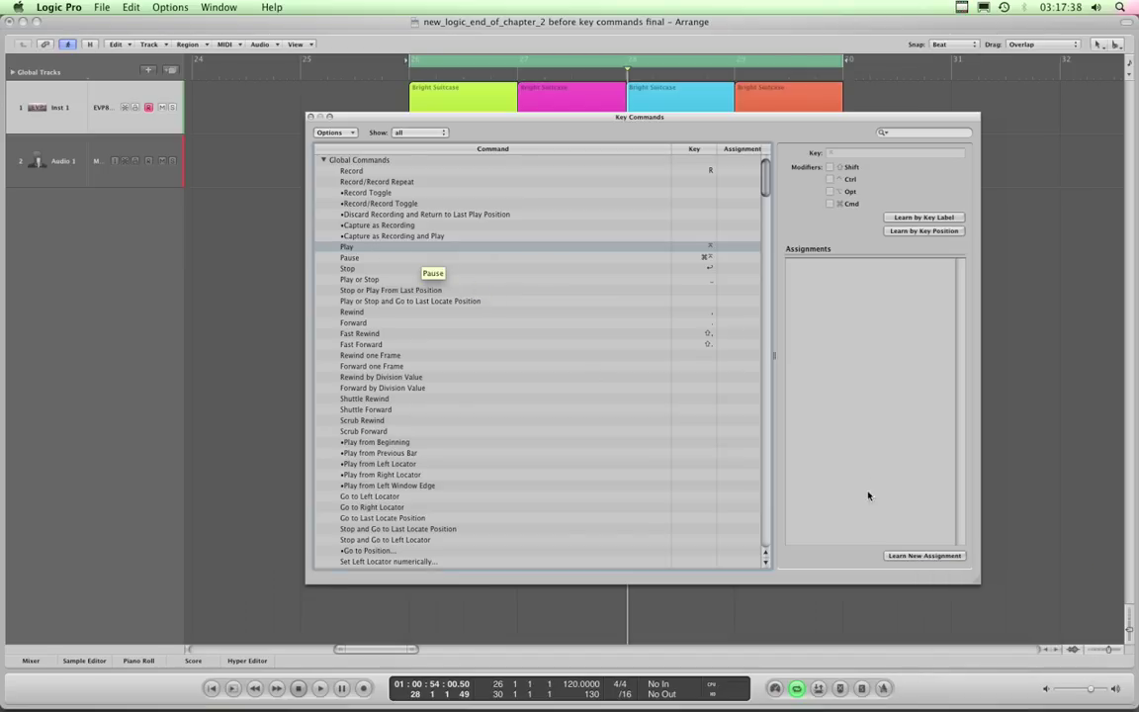
Learn the controller's play button messages B0 1B 7F and B0 1B 00 for Play
click(898, 555)
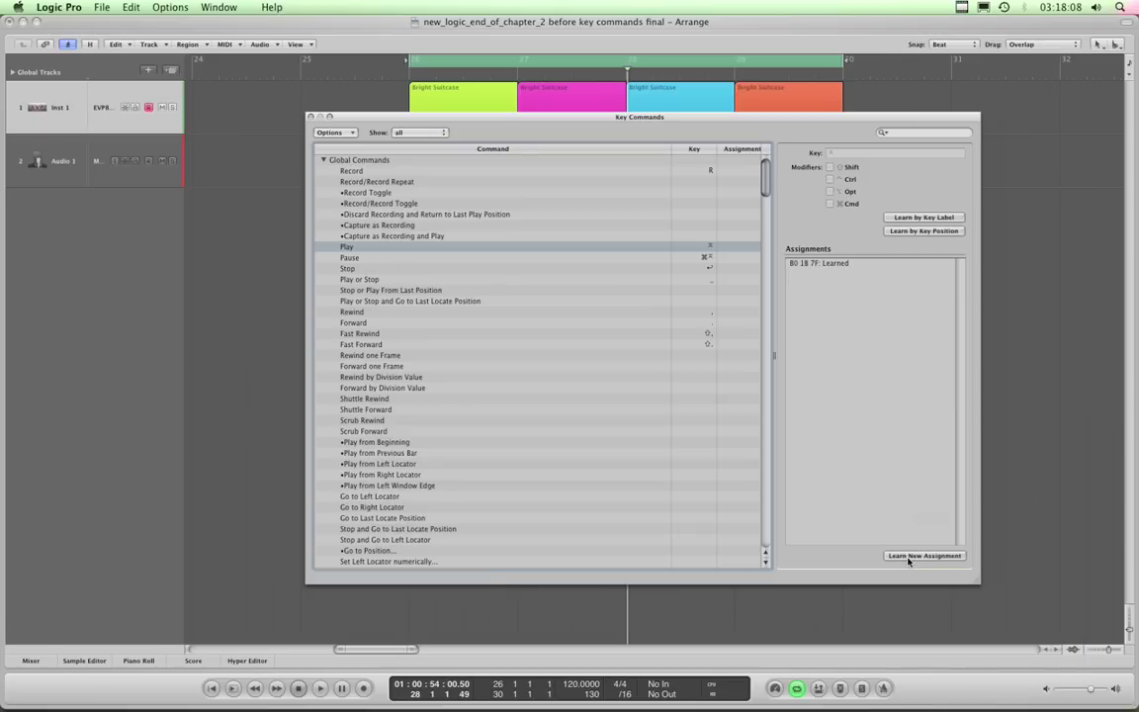
click(813, 265)
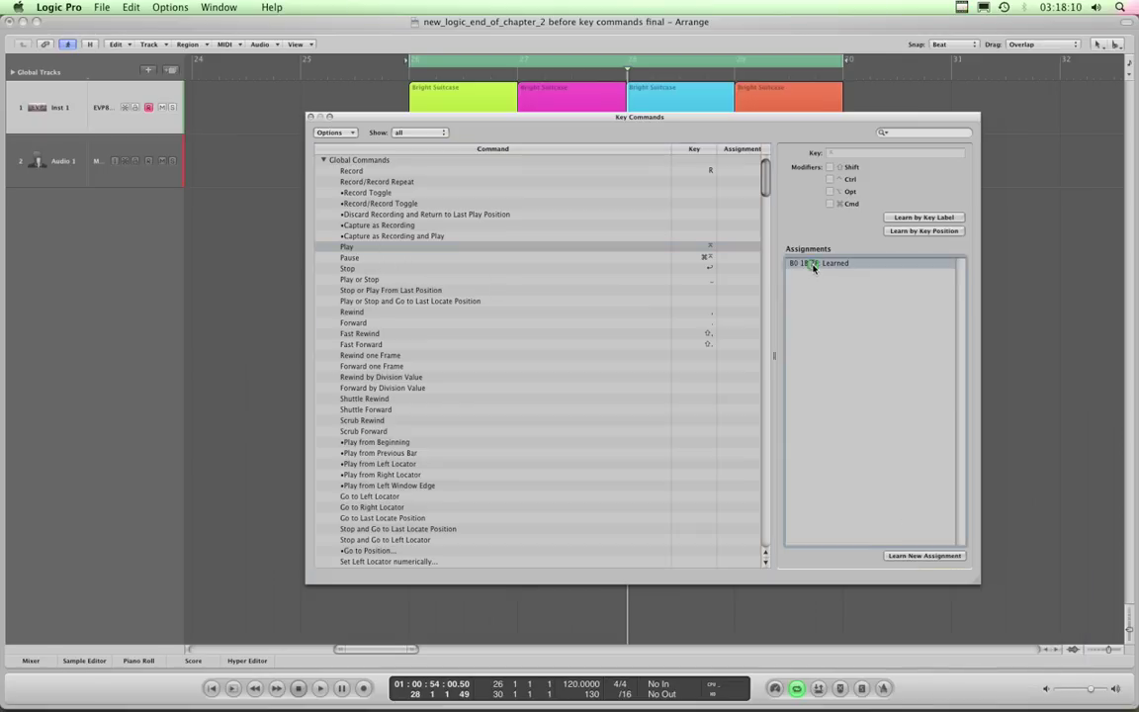
click(909, 555)
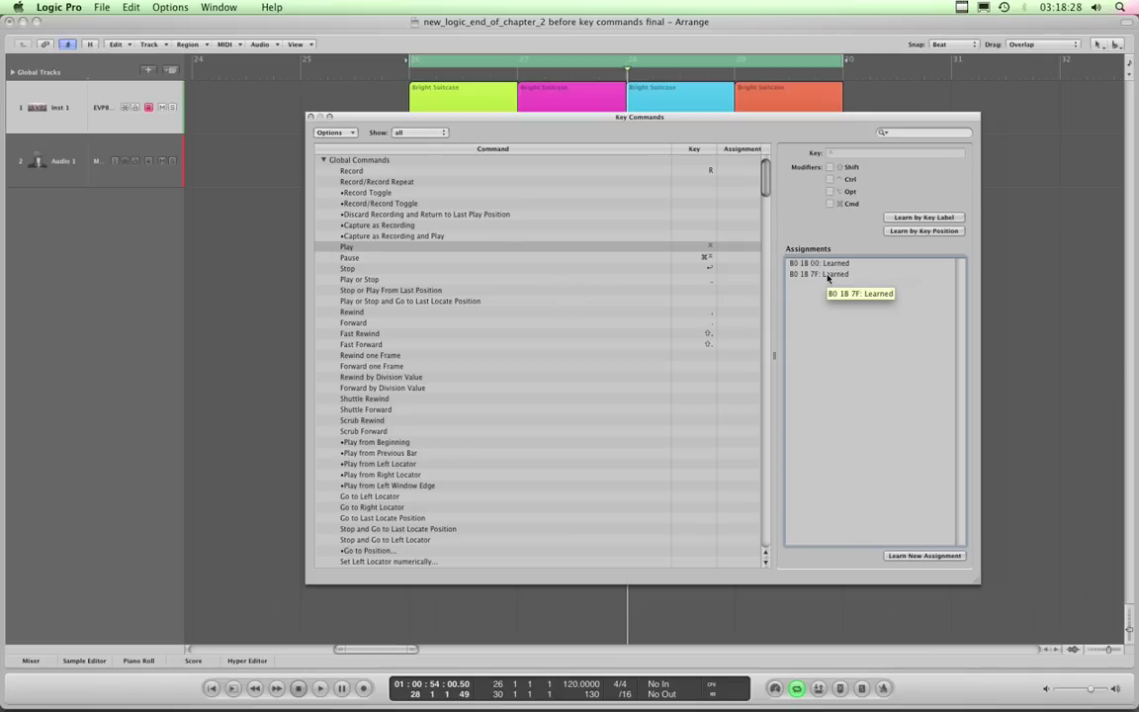
Select Stop and learn its controller messages B0 19 00 and B0 19 7F
click(353, 269)
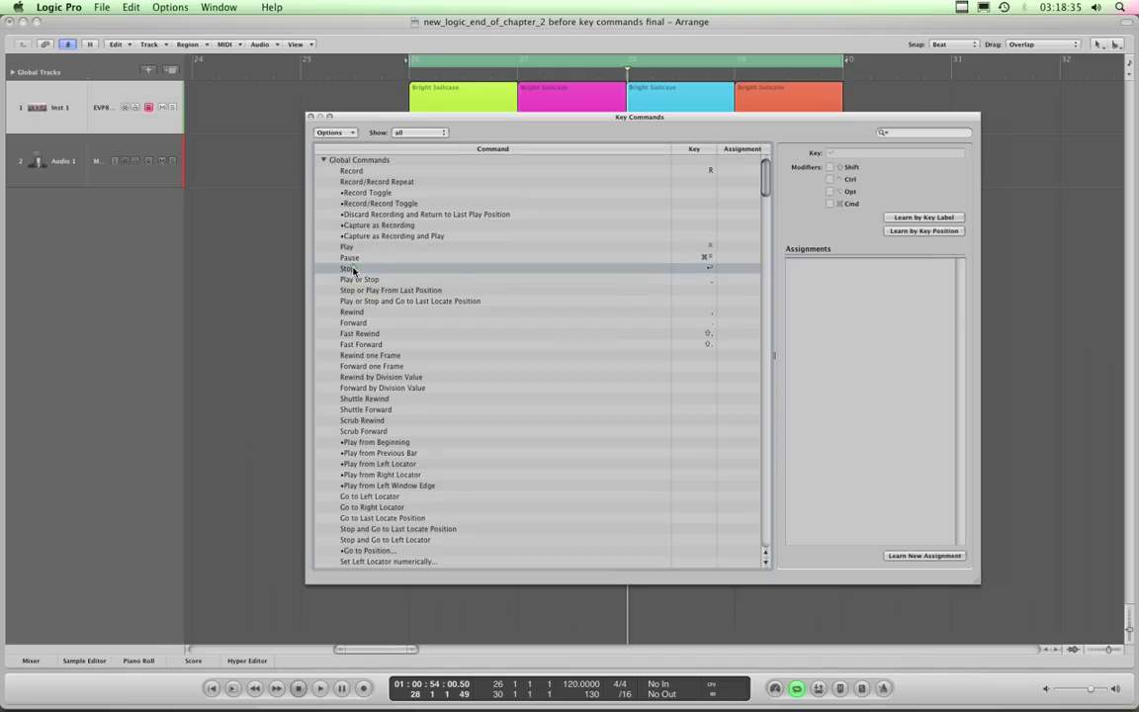
click(924, 557)
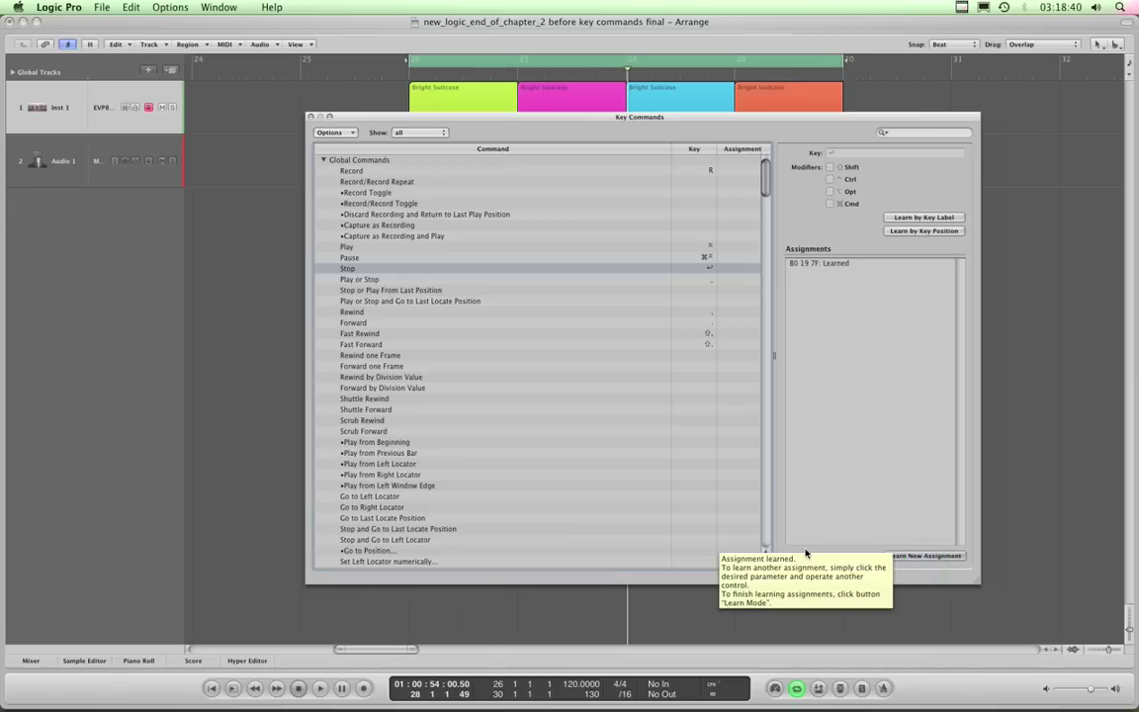
click(927, 556)
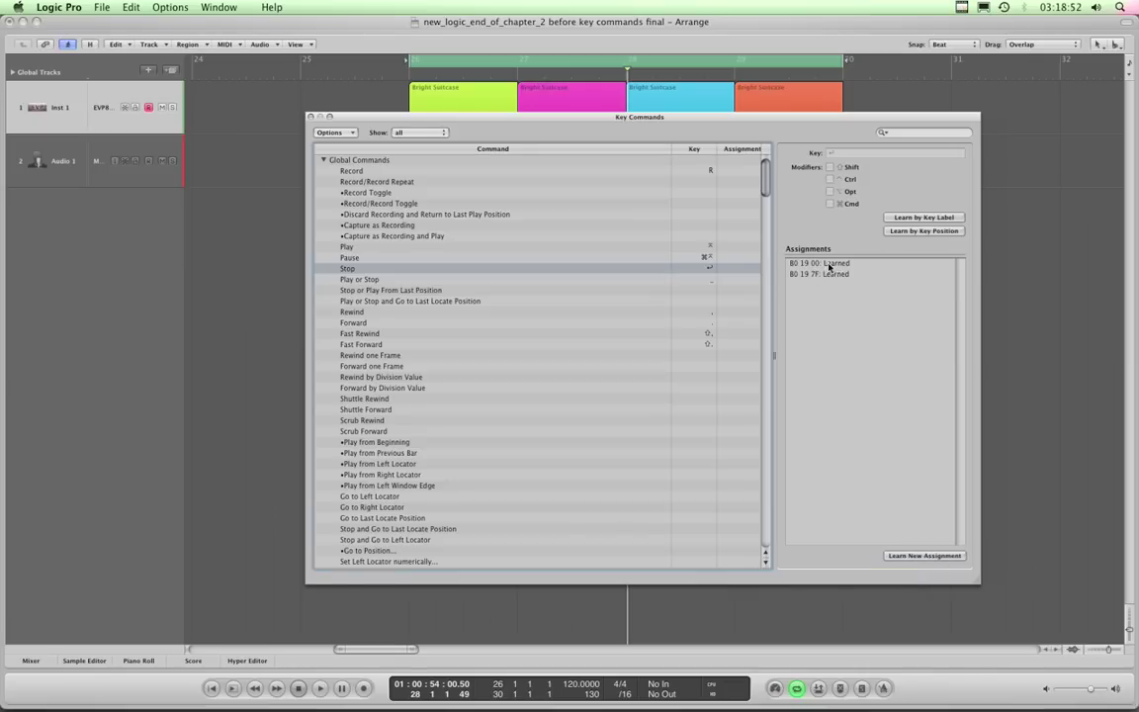
Select Rewind and learn its controller messages B0 17 00 and B0 17 7F
click(358, 311)
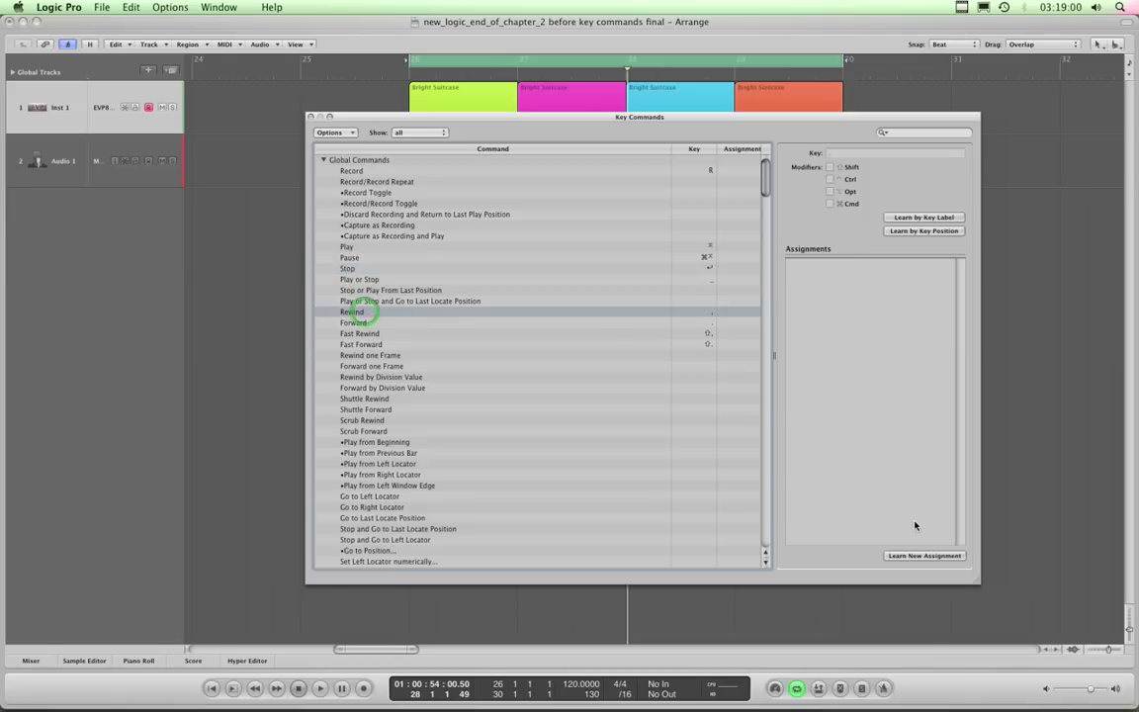
click(917, 556)
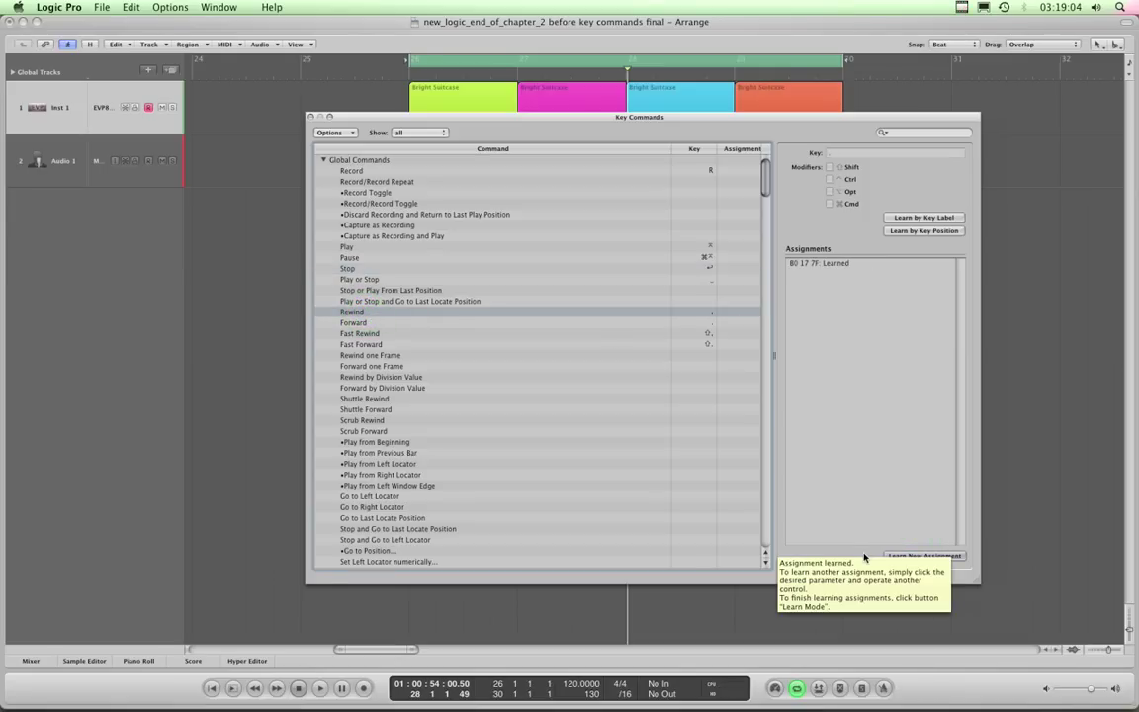
click(905, 556)
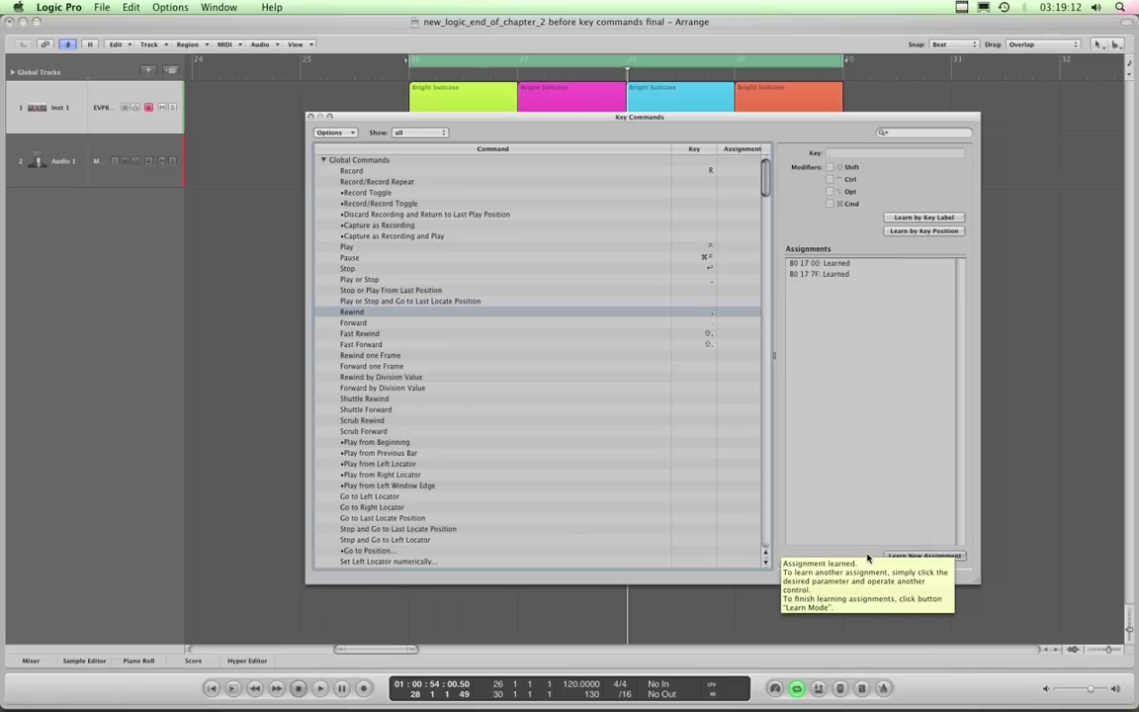
Select Forward and learn two controller messages from the forward button
click(386, 324)
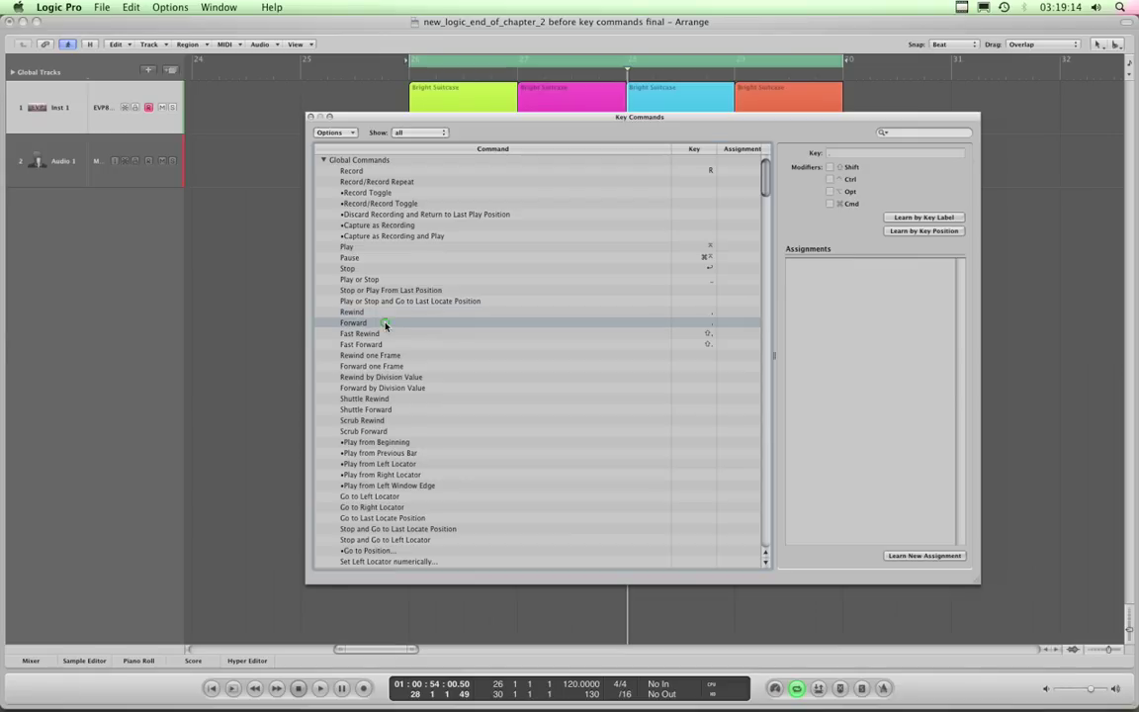
click(916, 555)
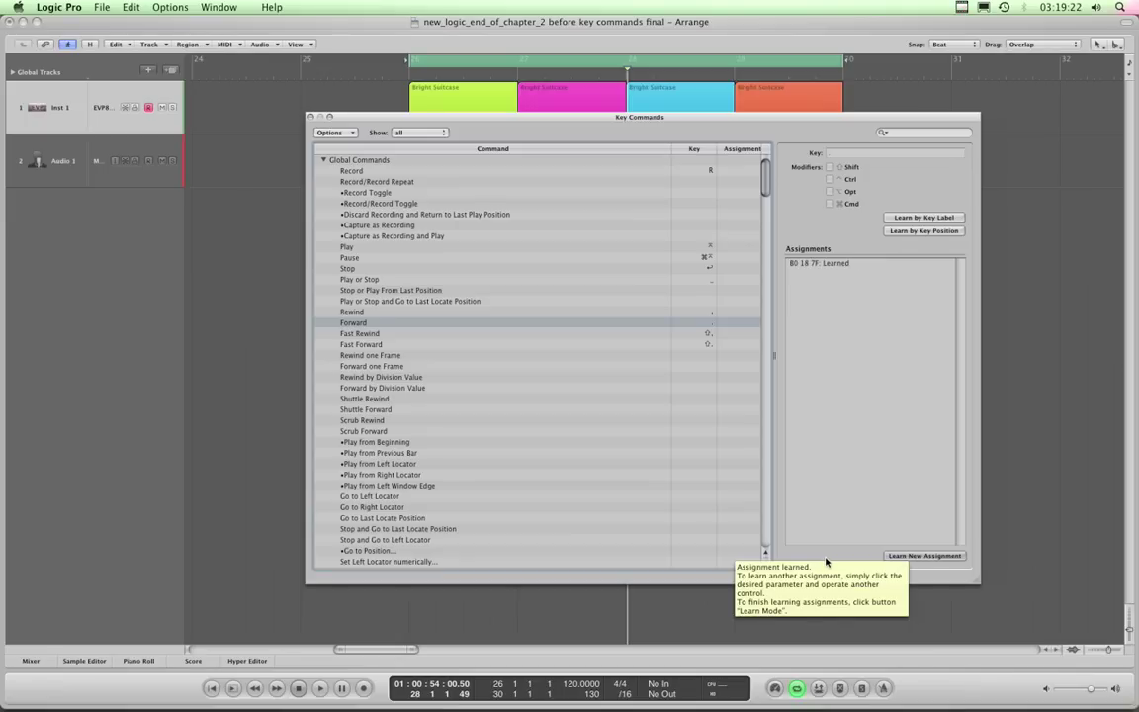
click(894, 557)
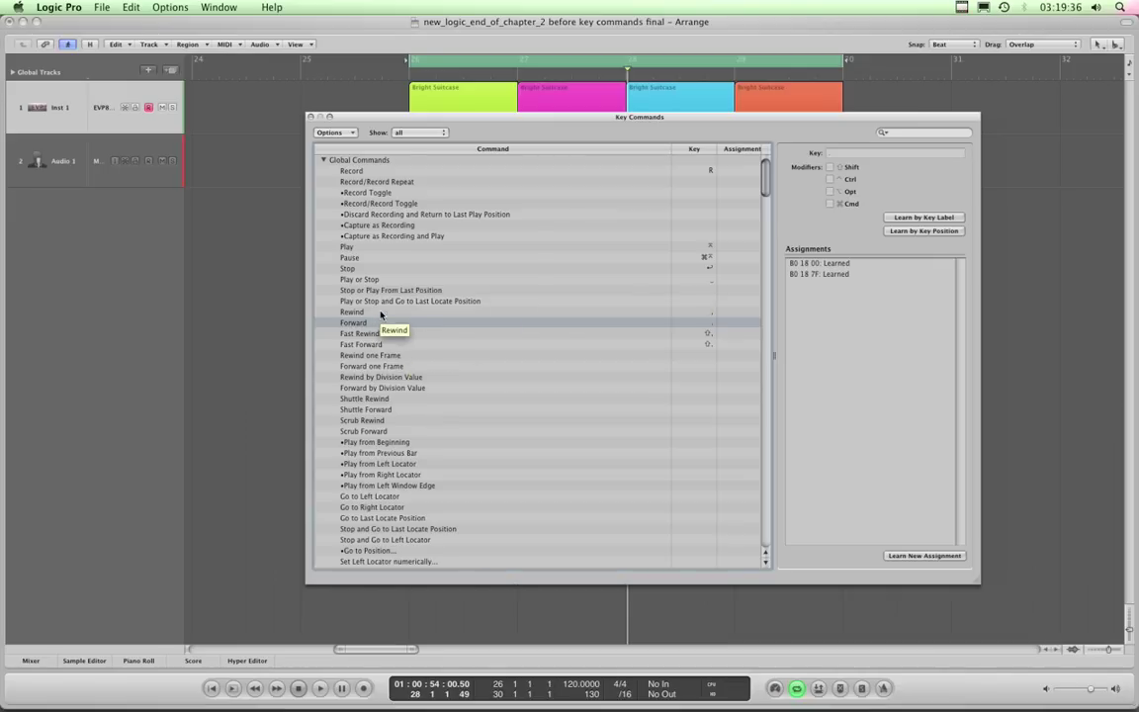
Learn Pause's controller messages B0 1A 00 and B0 1A 7F, then select Record
click(352, 259)
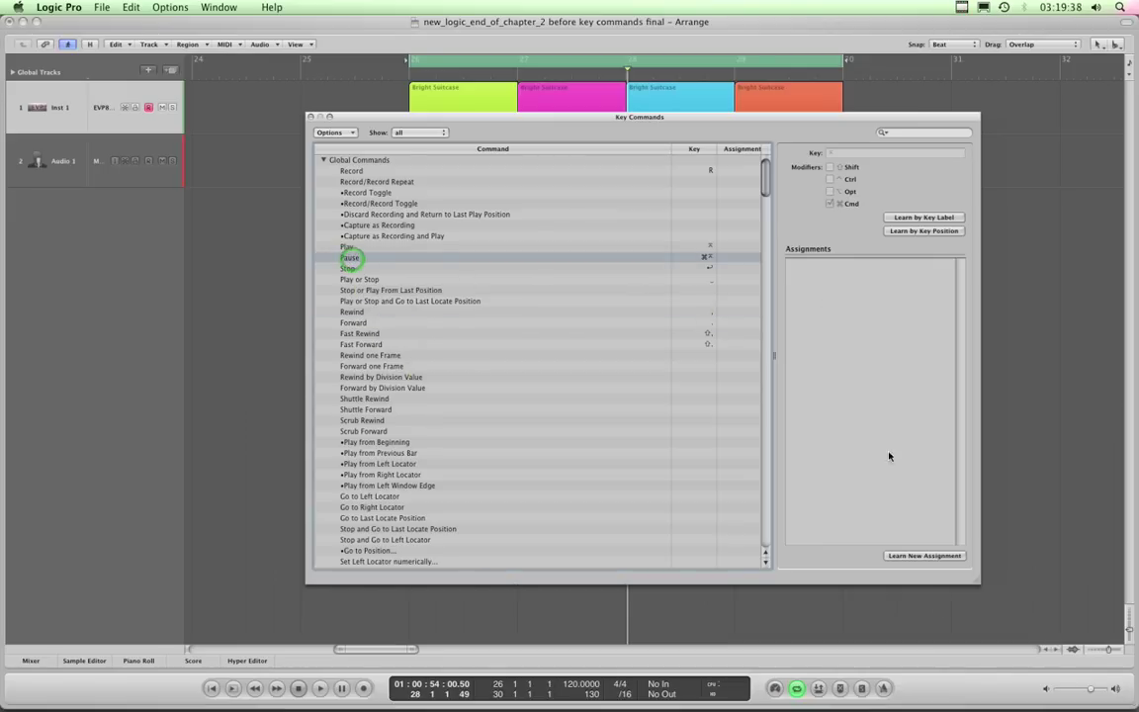
click(919, 556)
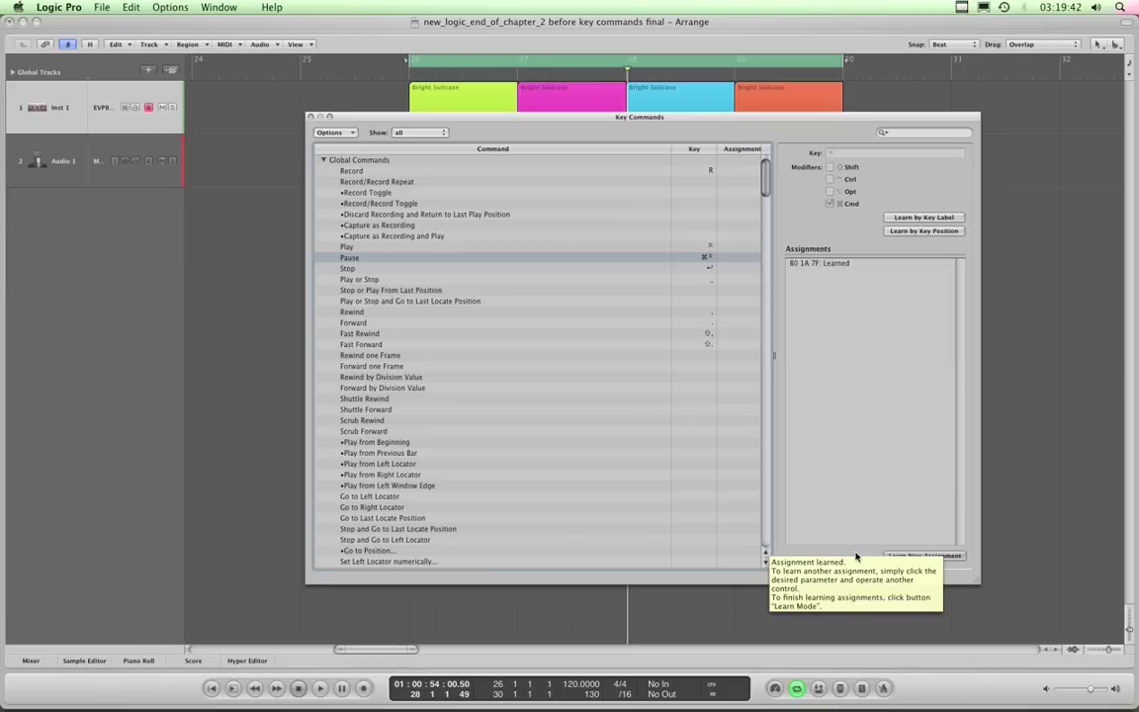
click(902, 556)
click(904, 557)
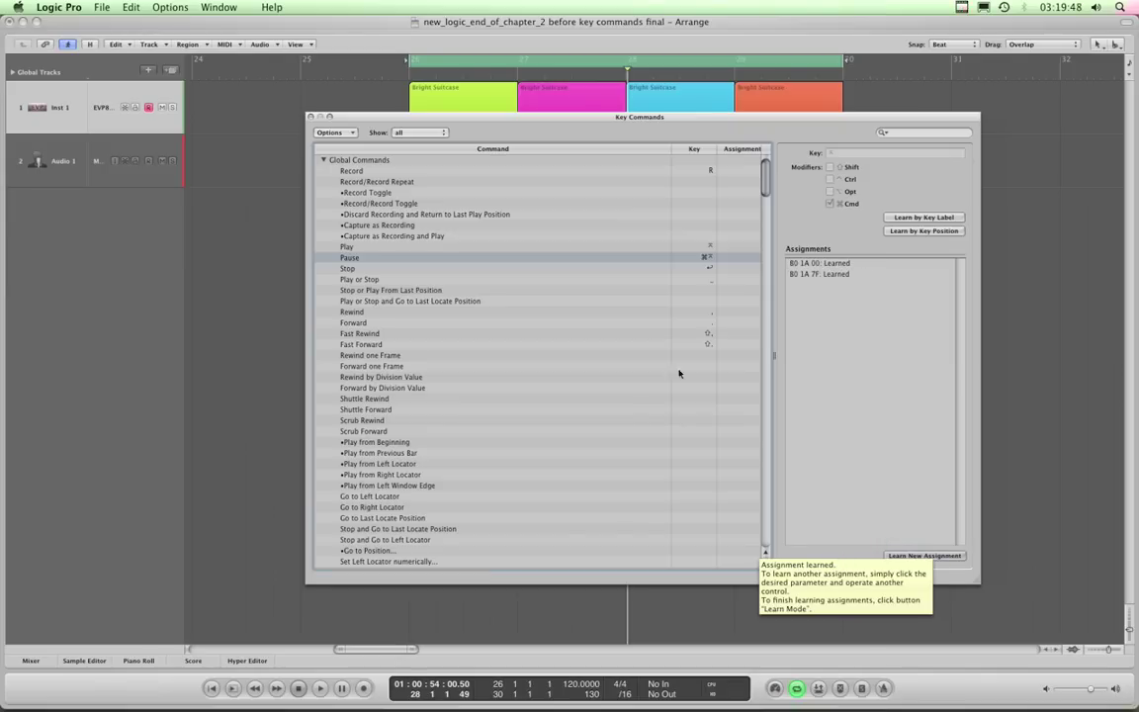
click(373, 171)
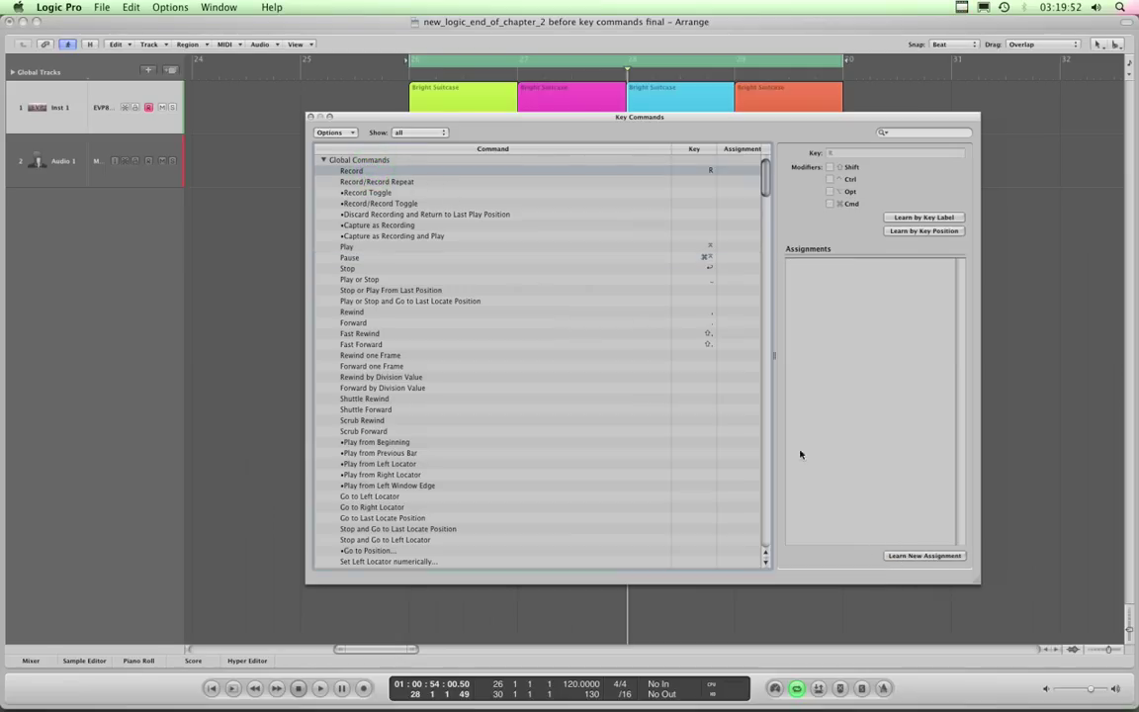
Learn B0 1C 7F and B0 1C 00 from the record button and check both Record assignments
click(903, 556)
click(909, 556)
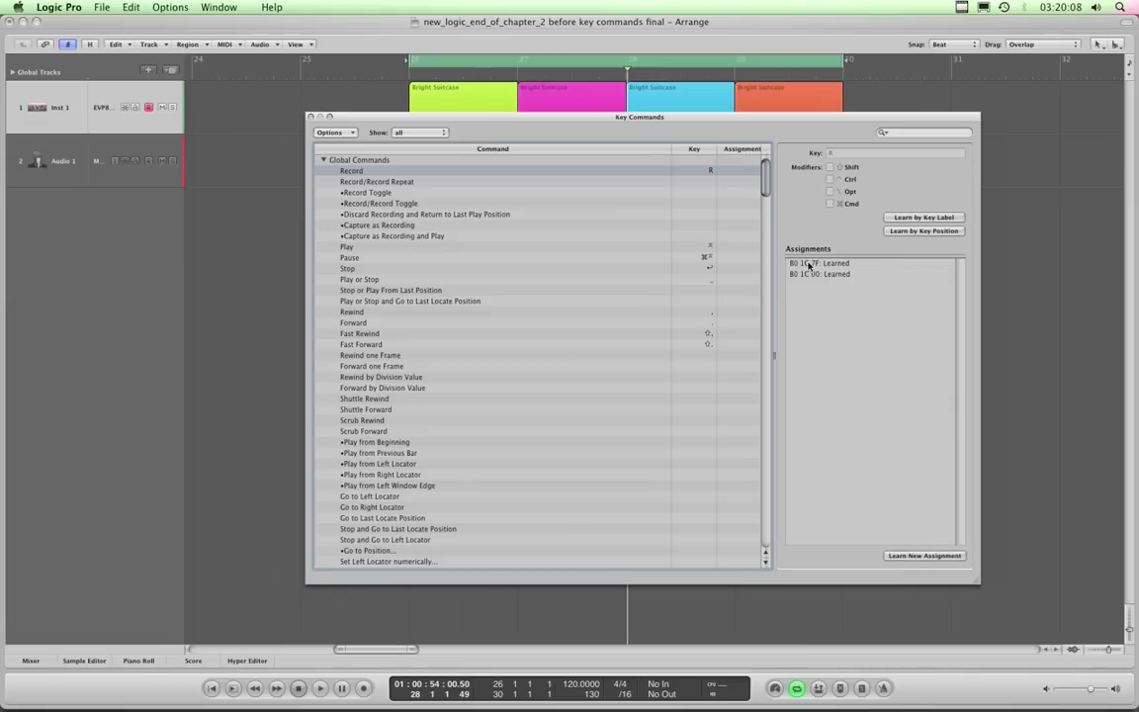
click(825, 269)
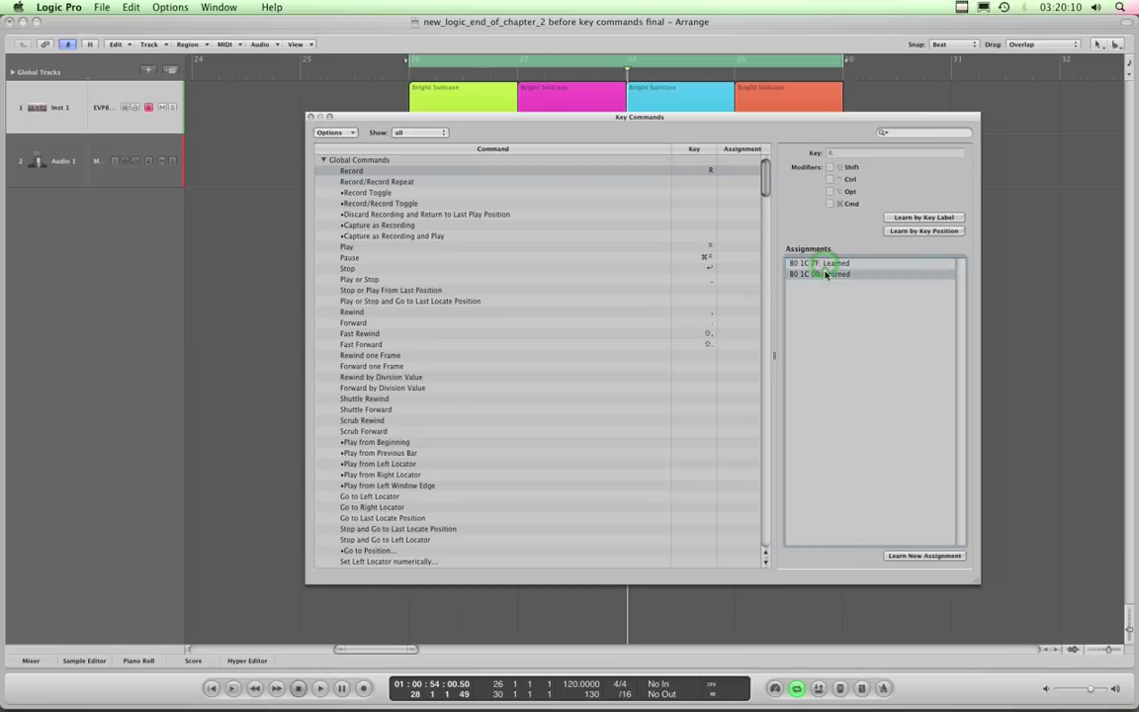
click(822, 274)
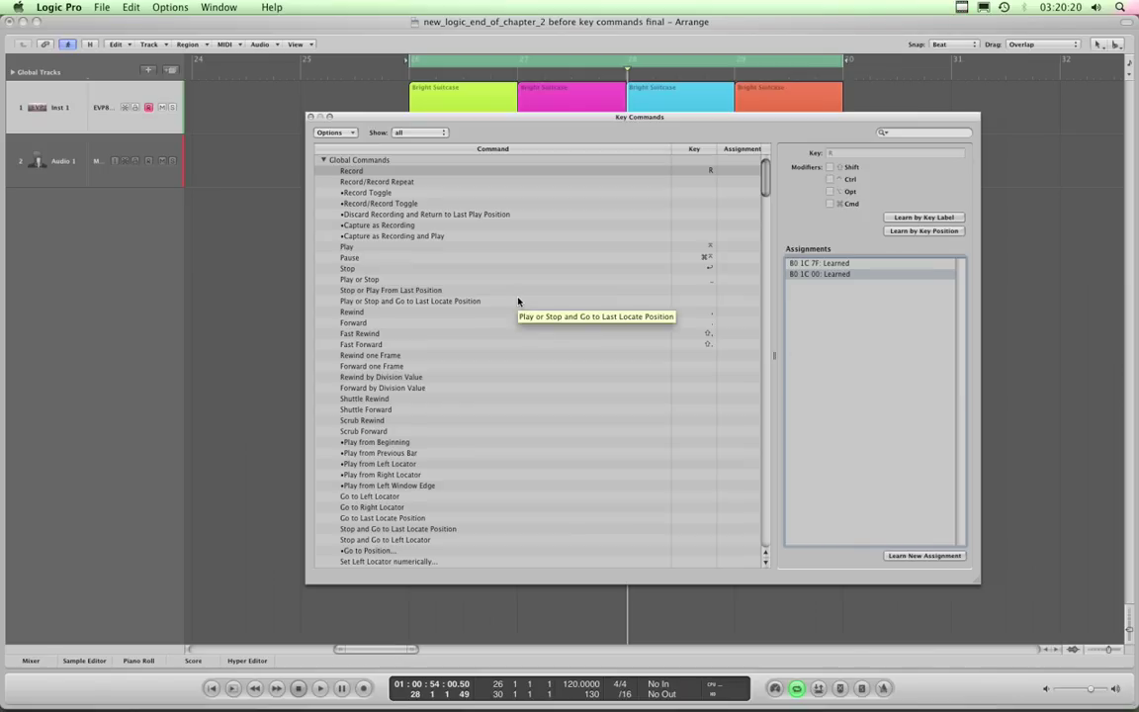
click(900, 133)
Find Cycle Mode by searching 'cycle', then test the C key toggling cycle in the arrangement
text(cyc)
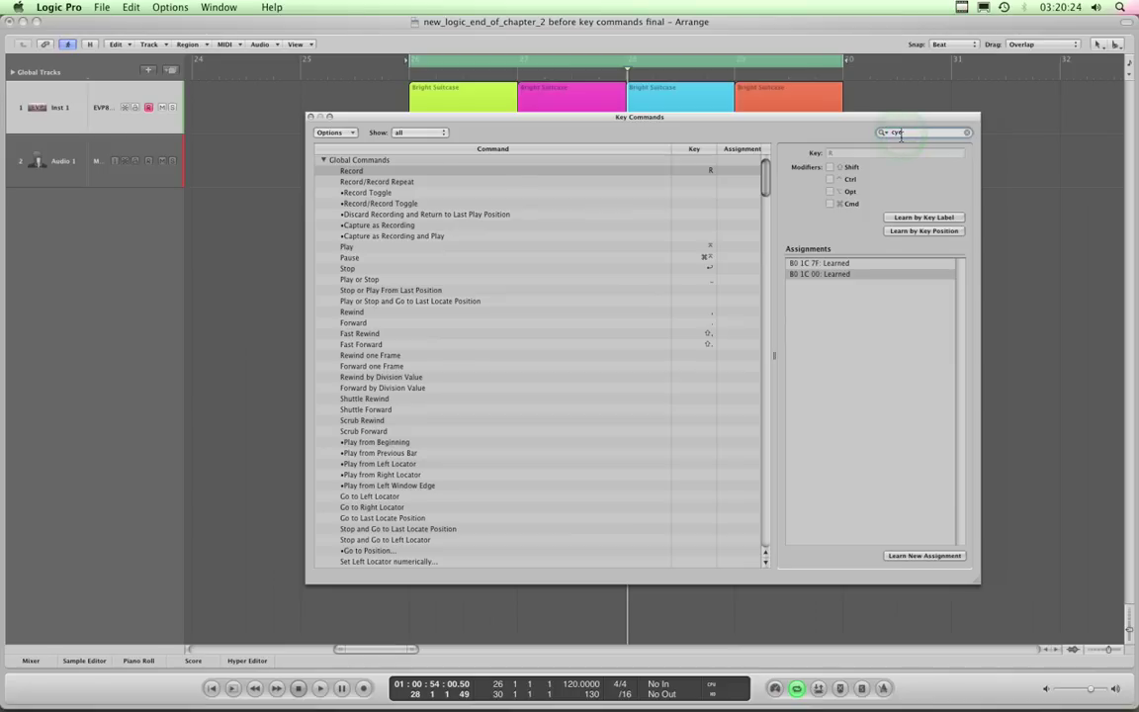
text(le)
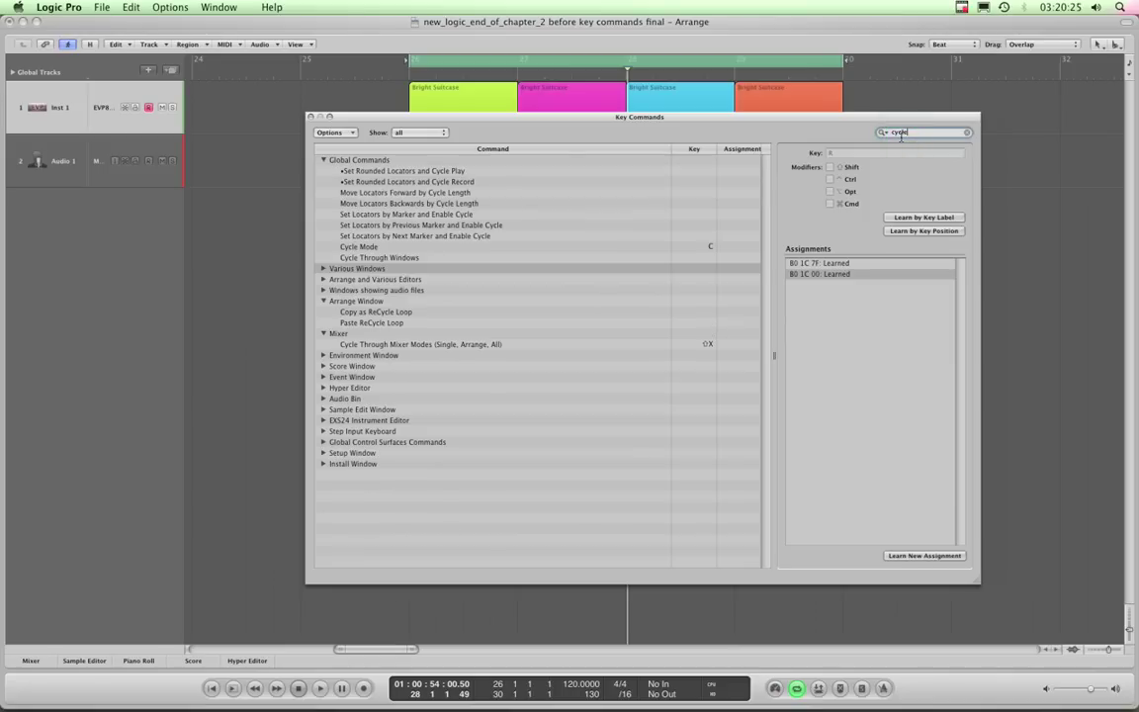
click(344, 249)
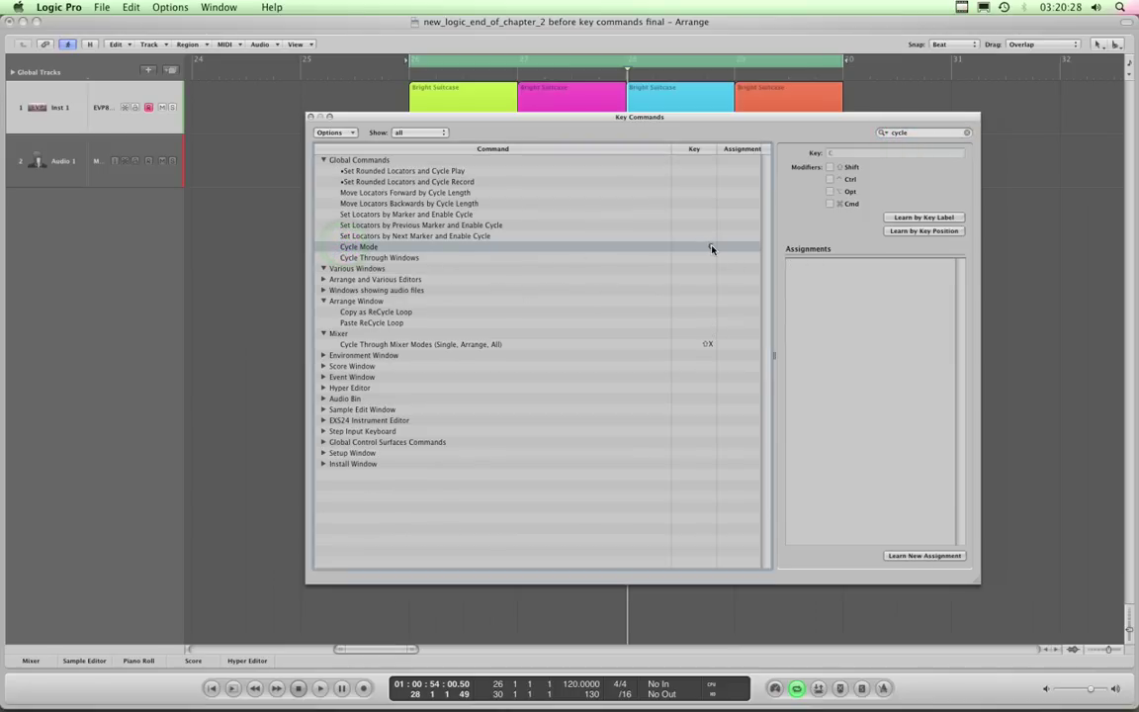
click(677, 28)
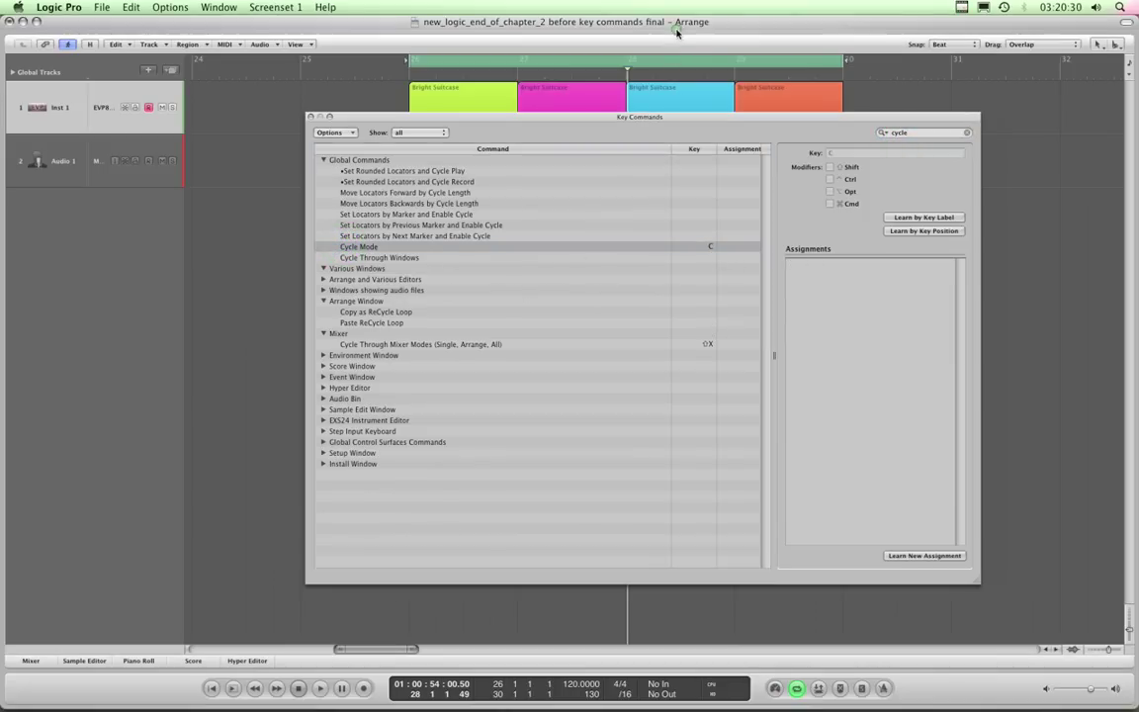
key(c)
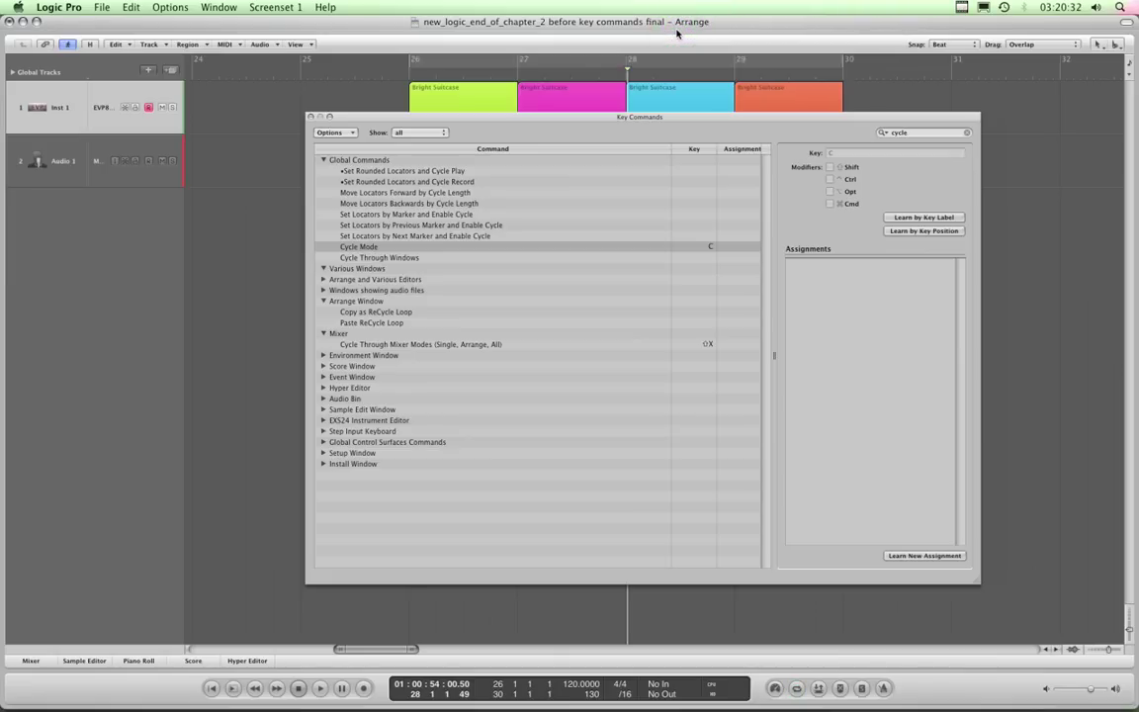
key(c)
key(c)
key(c)
key(c)
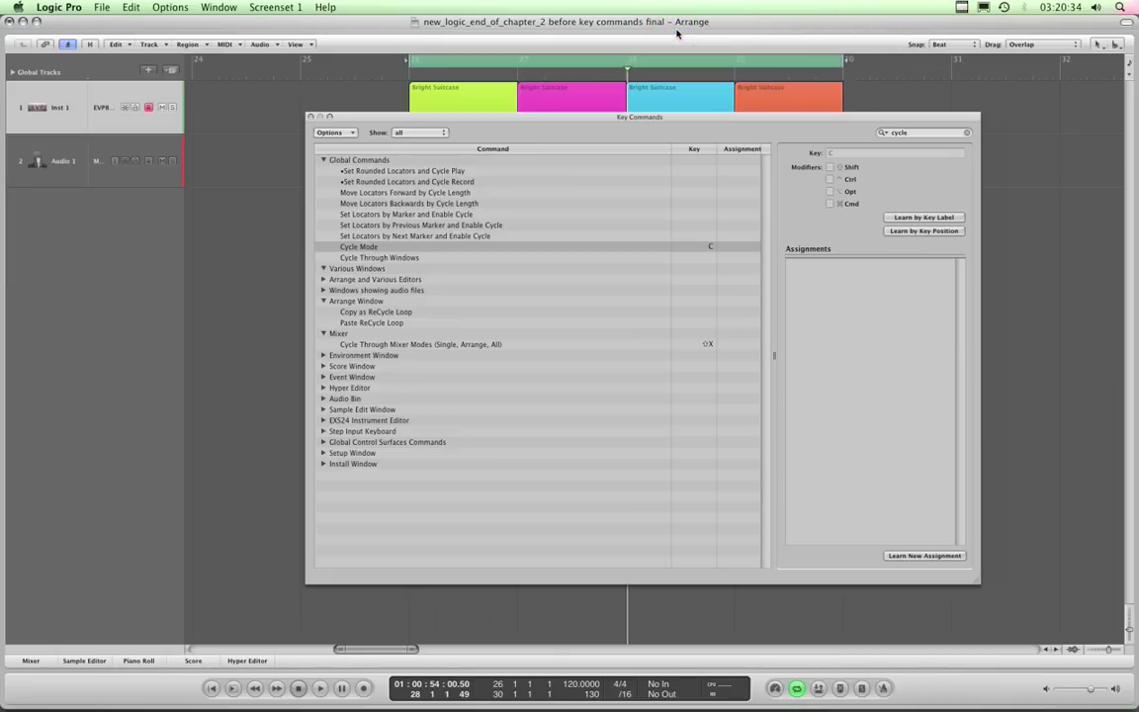
key(c)
Learn the controller messages B0 15 00 and B0 15 7F for Cycle Mode
click(409, 250)
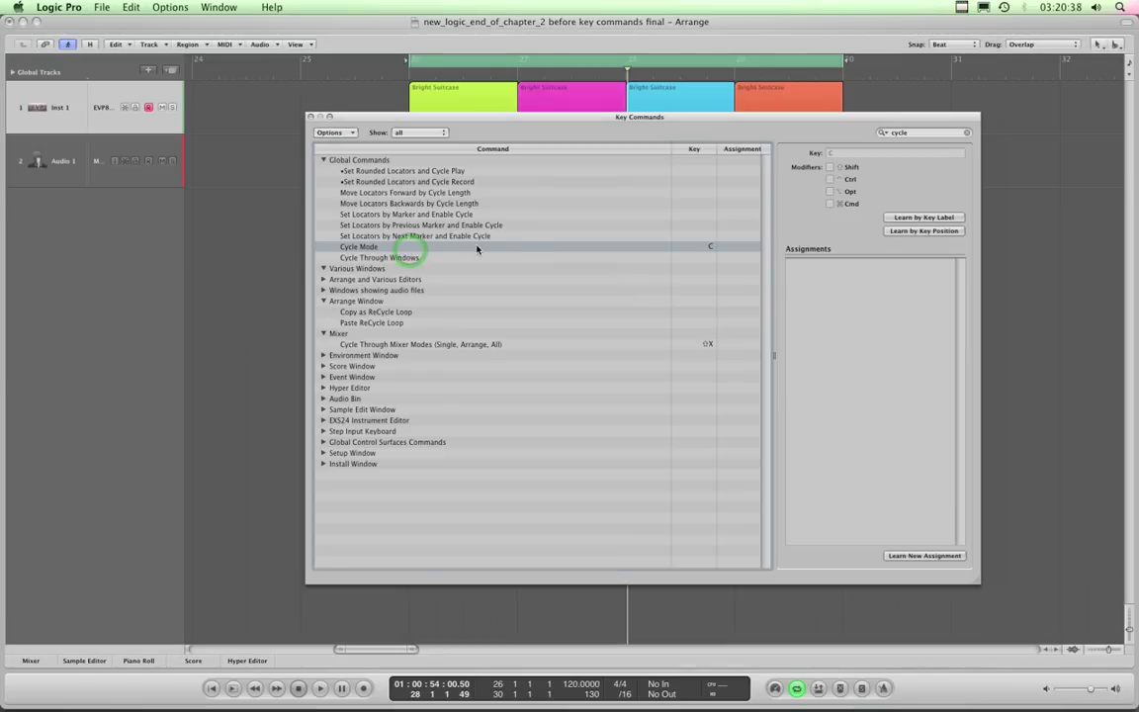
click(913, 555)
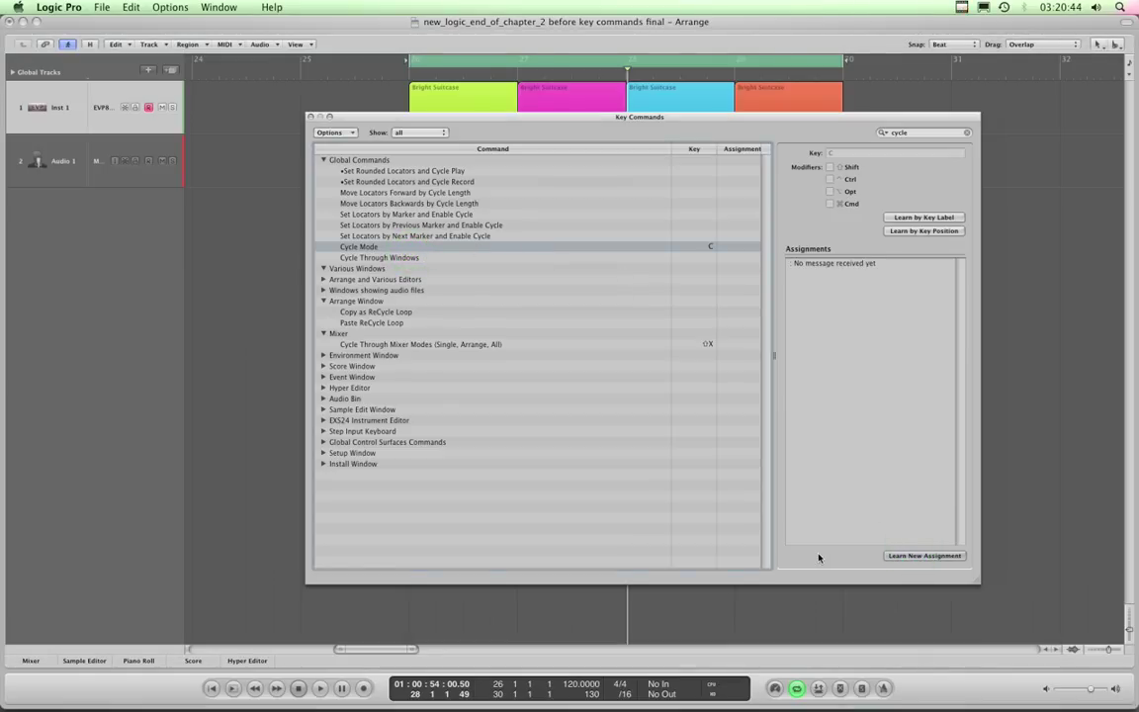
click(896, 556)
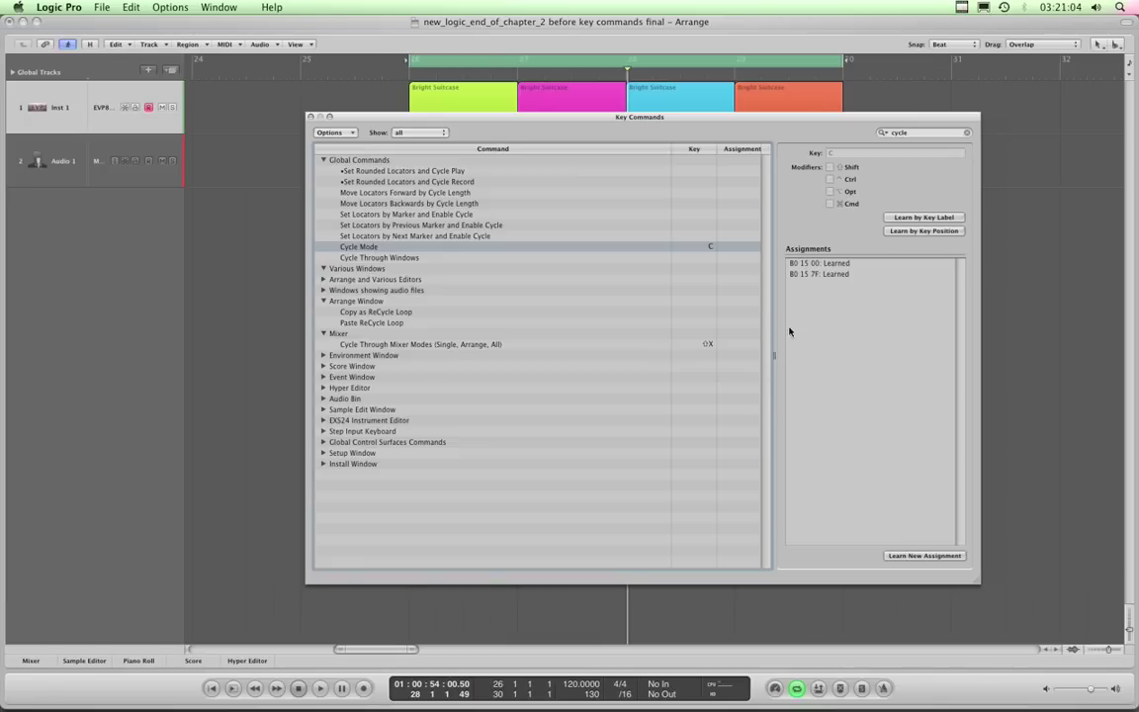
Search 'play', select Play from Selection and learn B0 16 7F and B0 16 00 for it
double_click(898, 133)
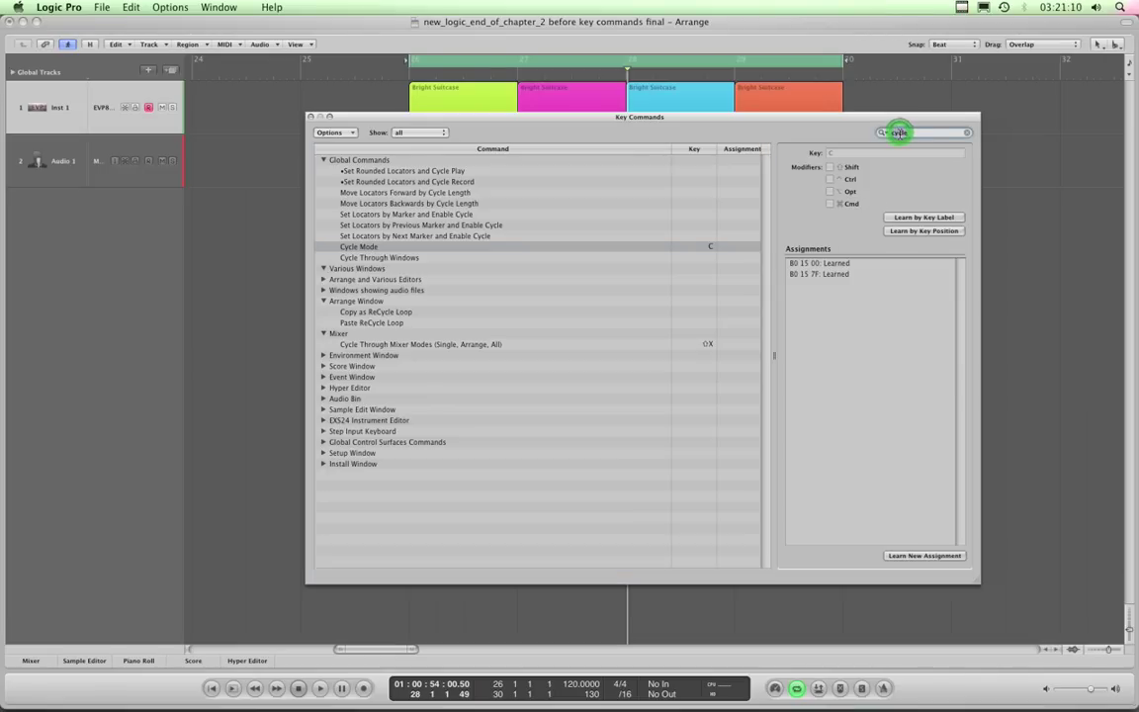
text(play)
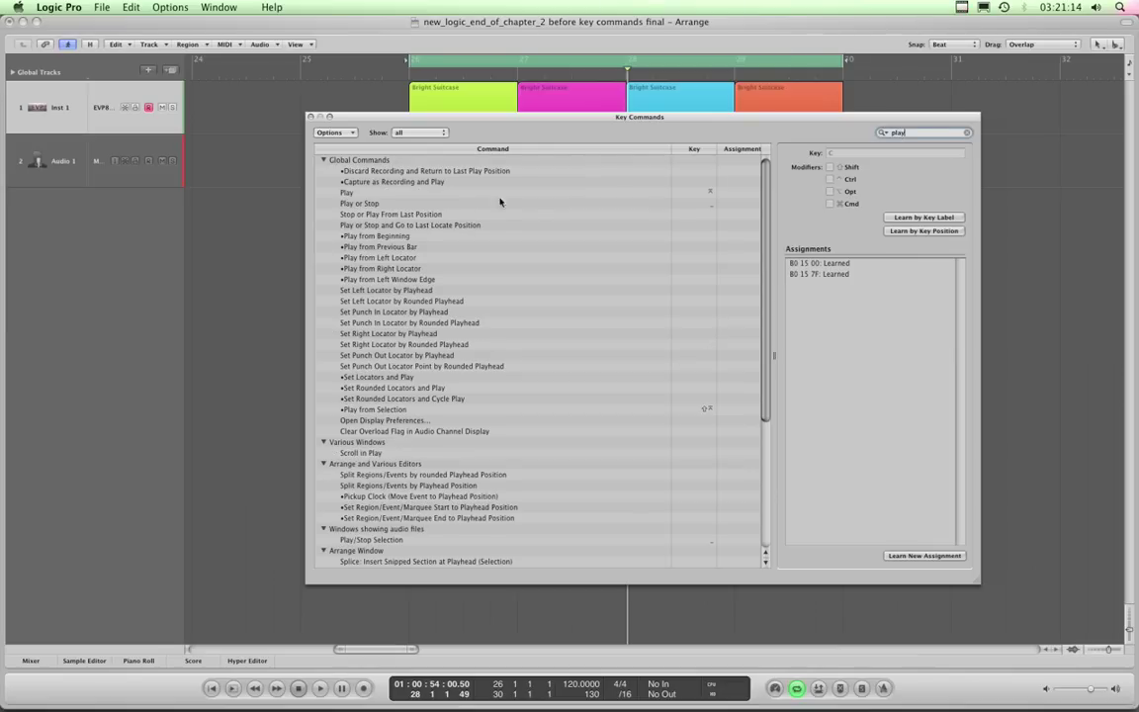
click(368, 410)
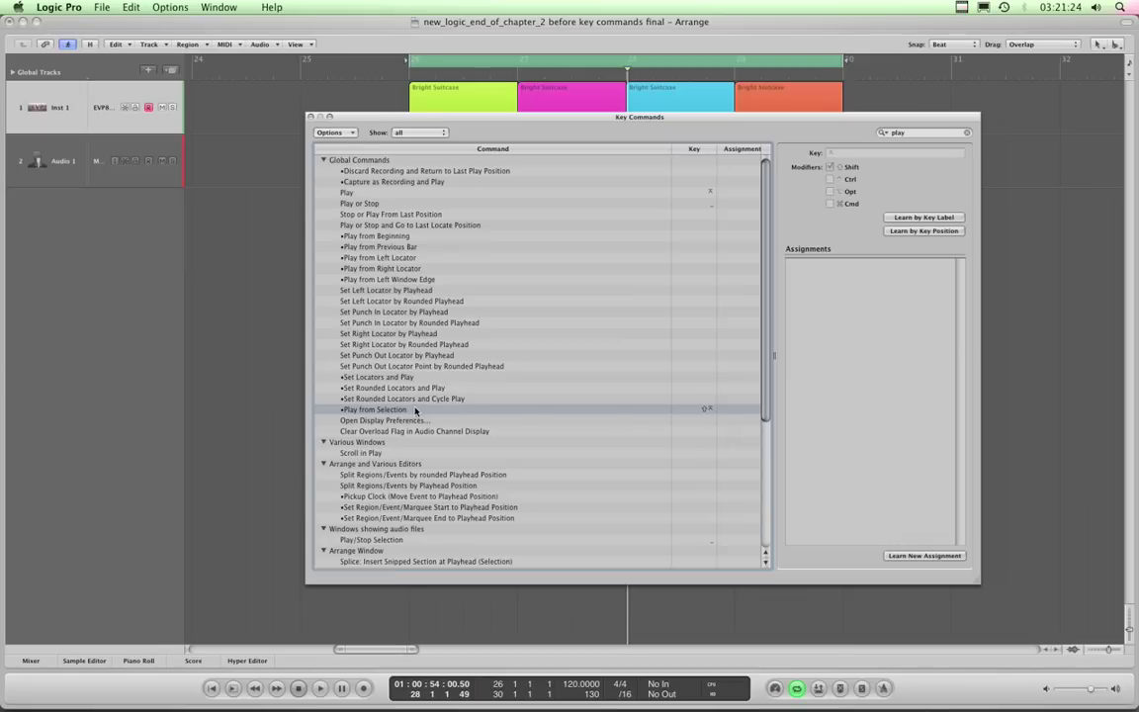
click(905, 556)
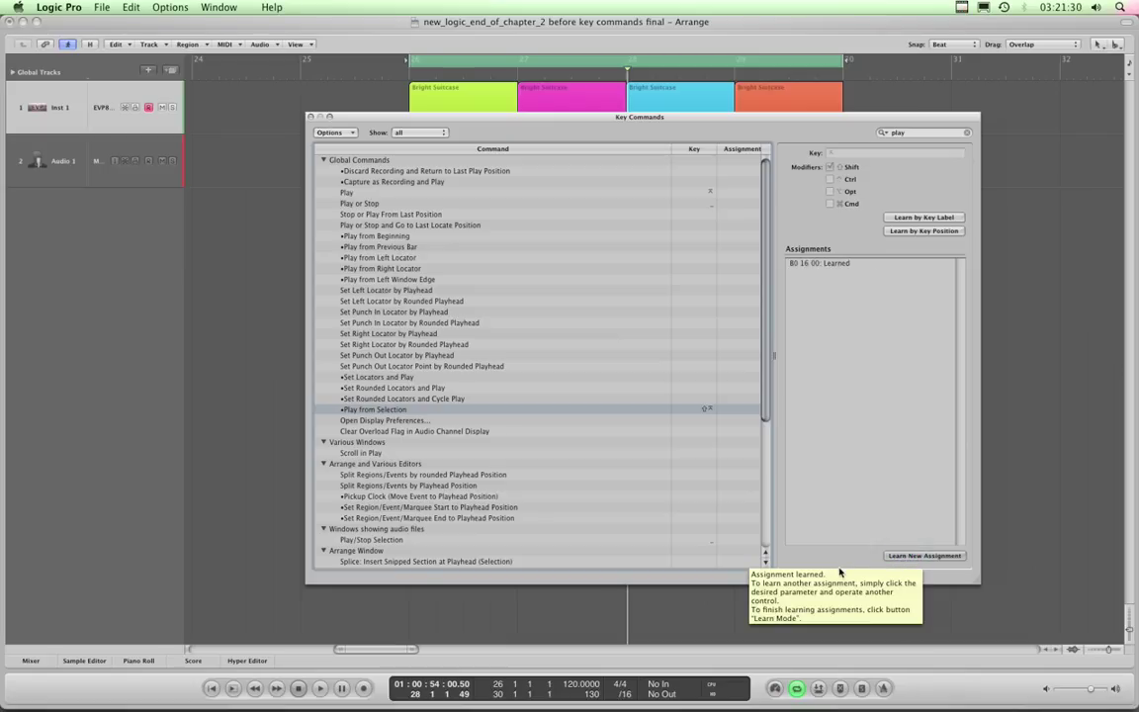
click(892, 558)
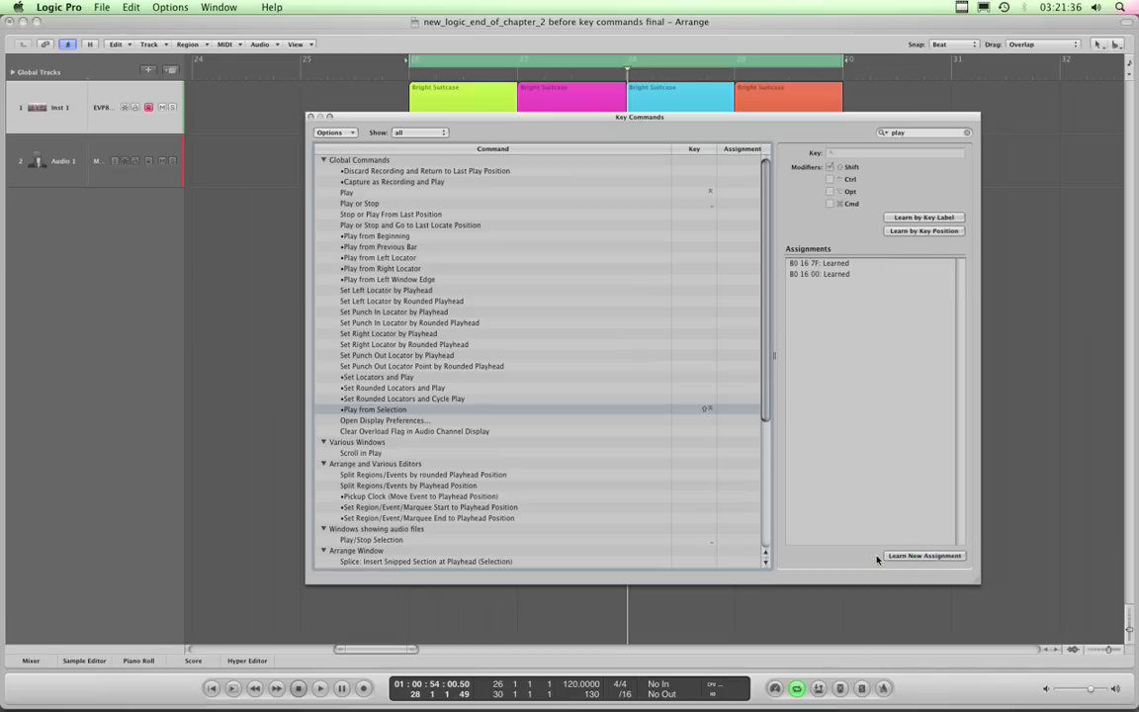
Collapse the Arrange, Various Windows, Environment, Sample Edit and other groups, re-expanding only Global Commands
click(323, 159)
click(323, 192)
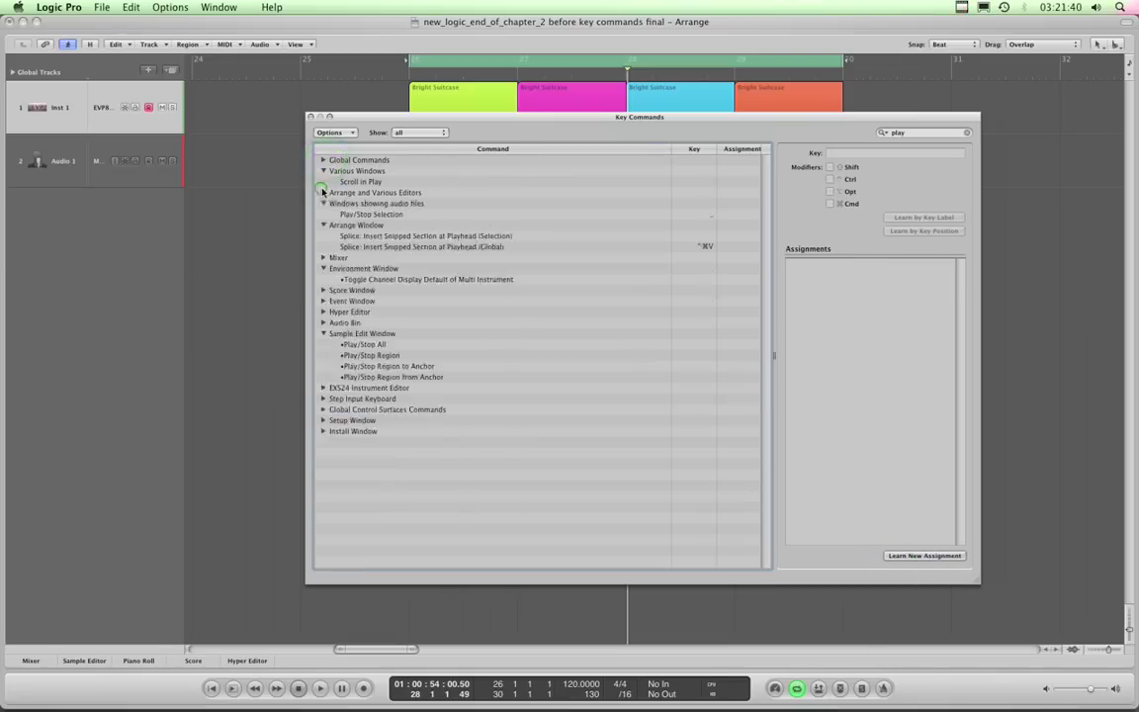
click(324, 172)
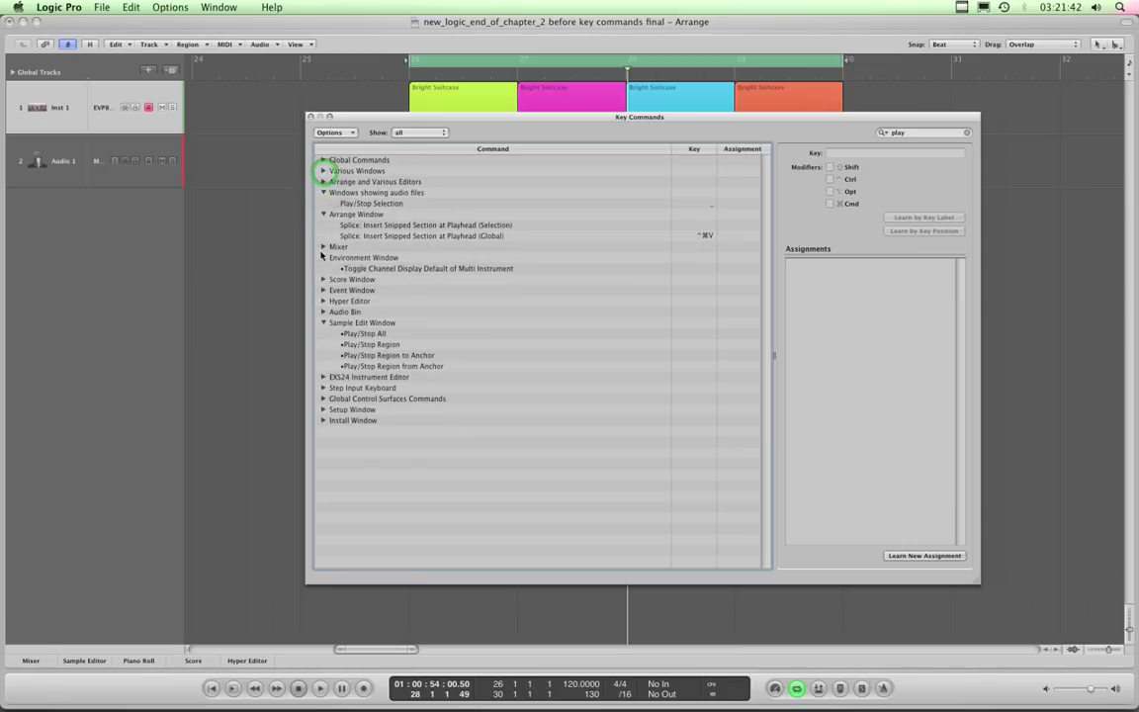
click(323, 214)
click(323, 191)
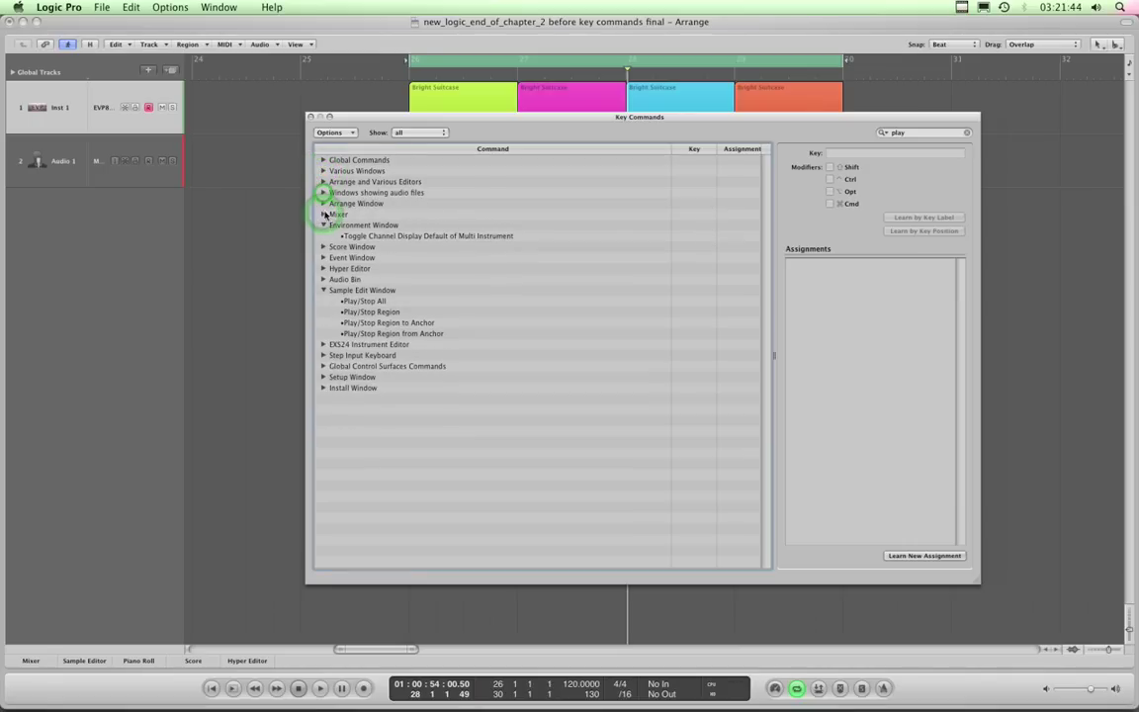
click(323, 224)
click(324, 279)
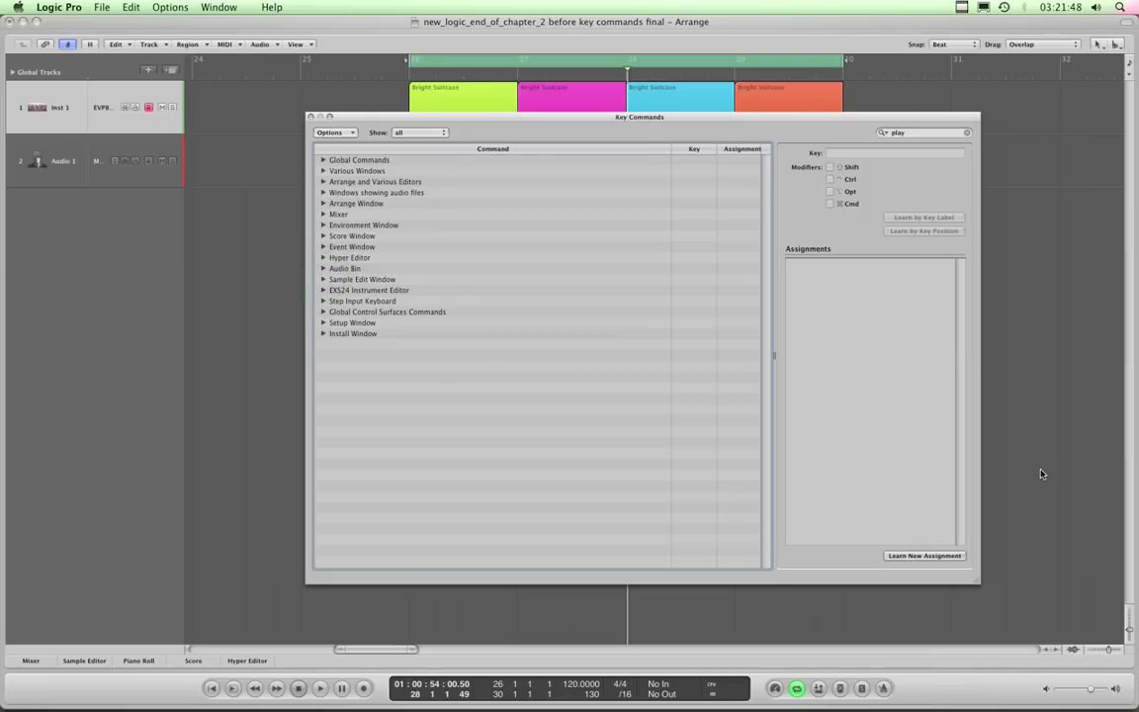
click(323, 159)
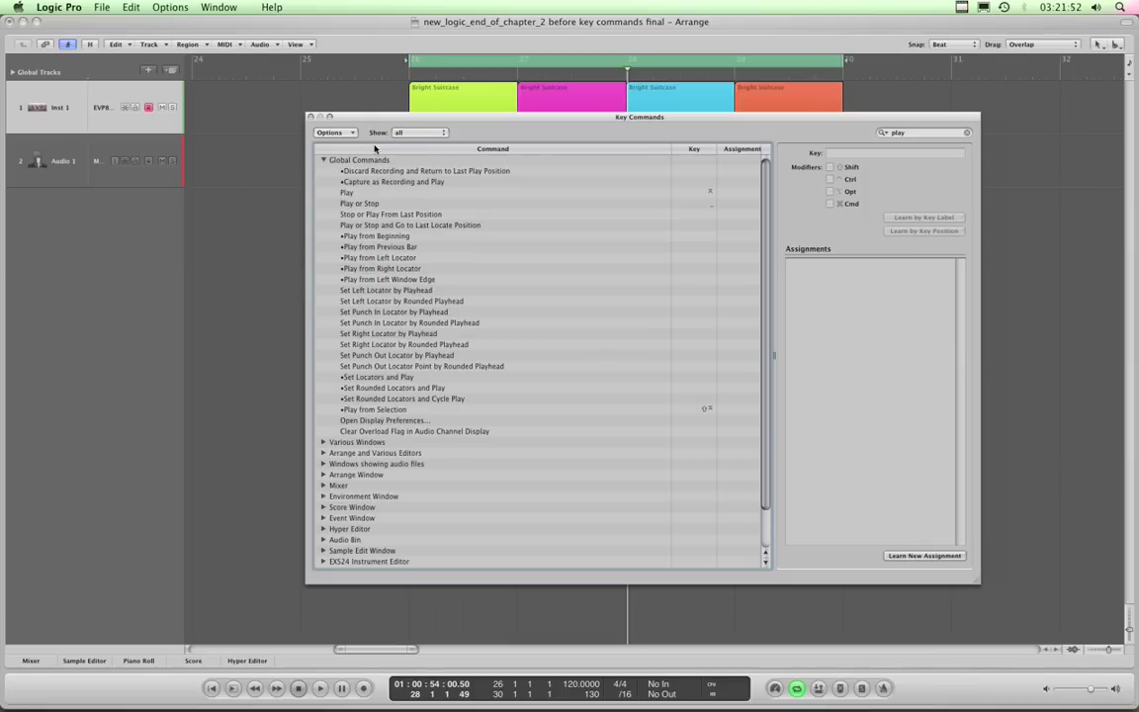
Close Key Commands and test cycle toggling and start/stop playback in the Arrange window
click(311, 118)
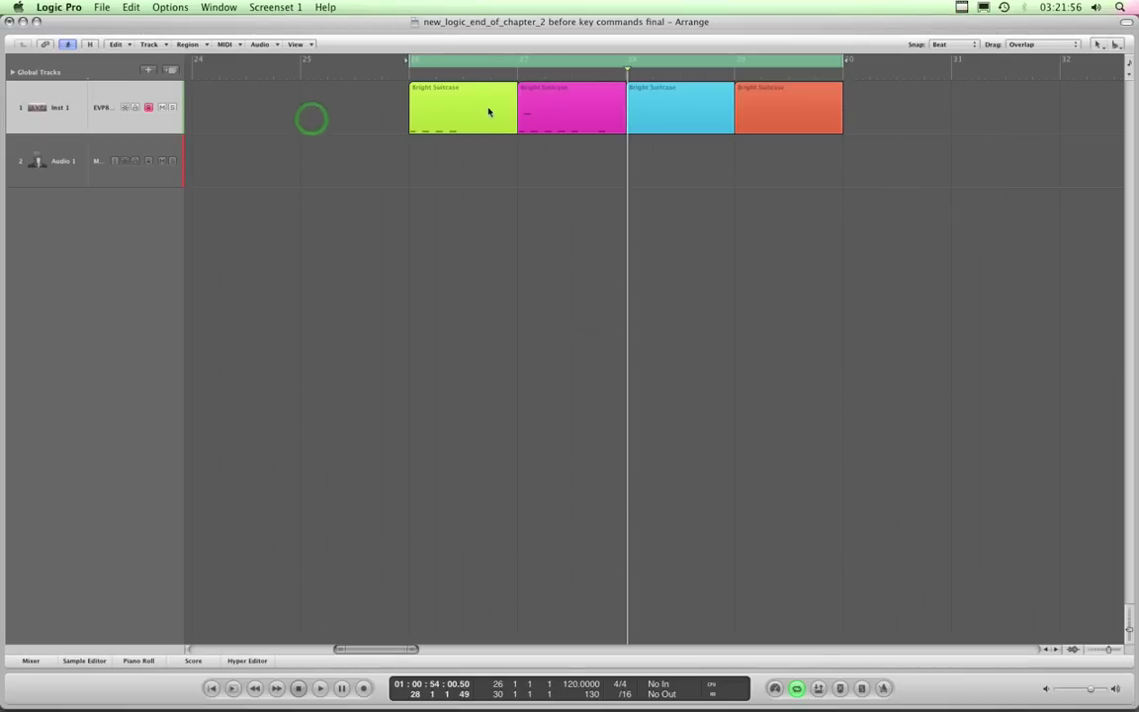
key(c)
key(c)
key(c)
key(c)
key(c)
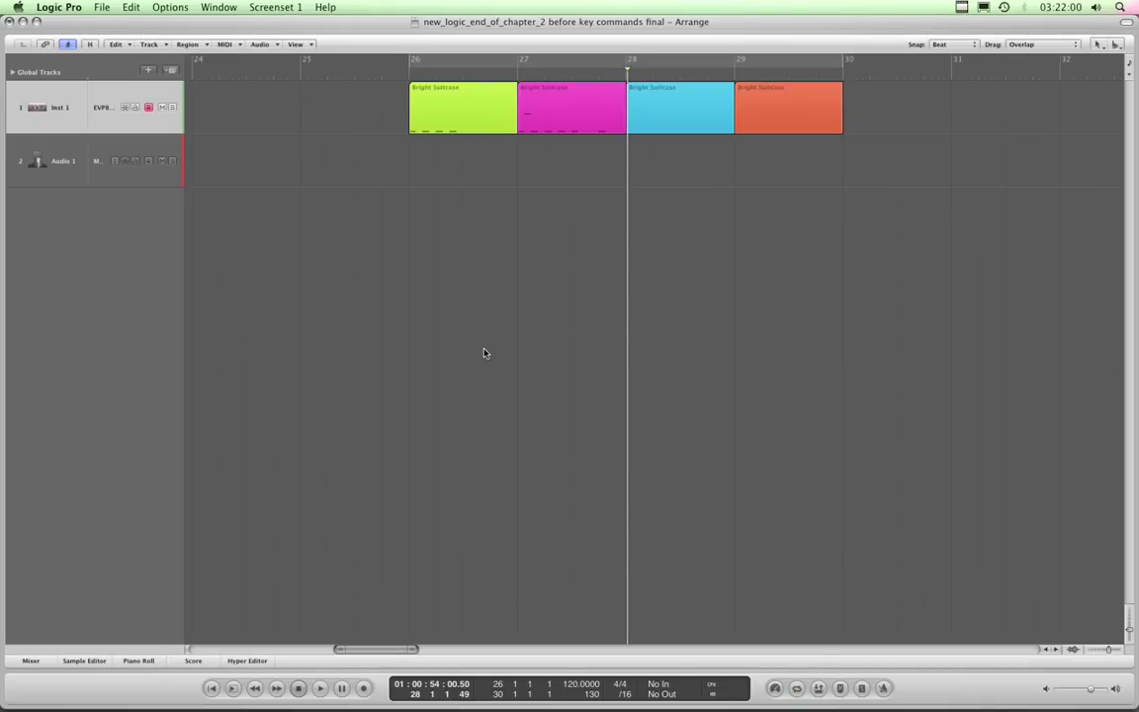
key(c)
key(c)
key(c)
key(c)
key(space)
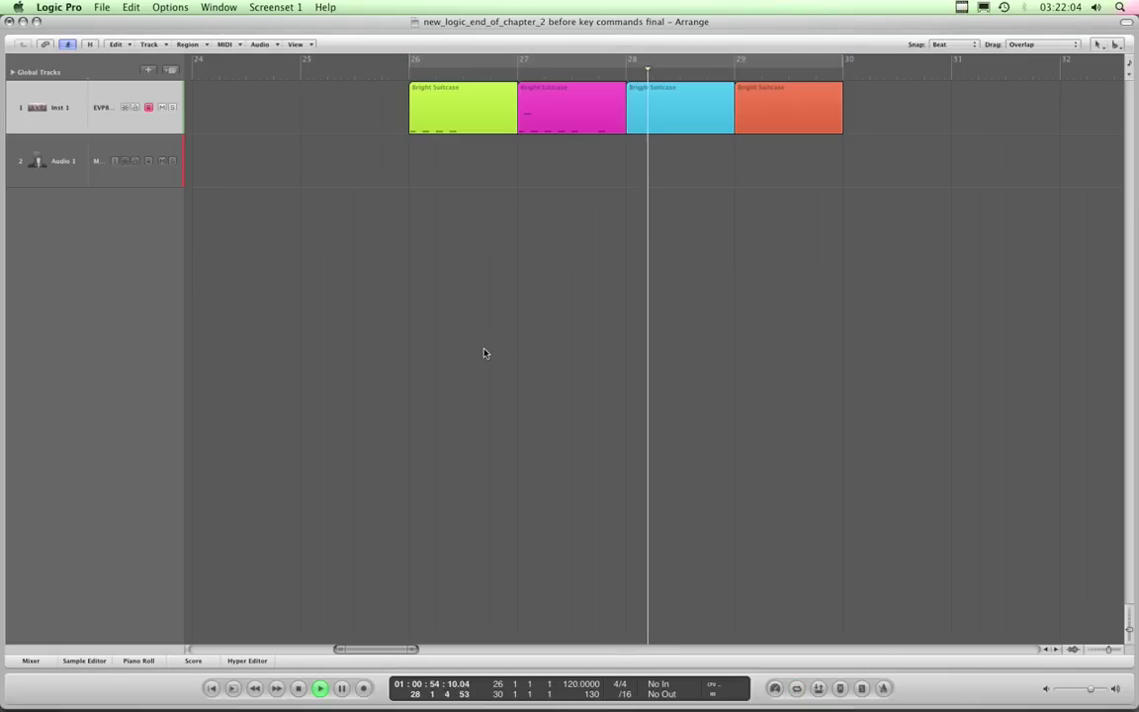
key(space)
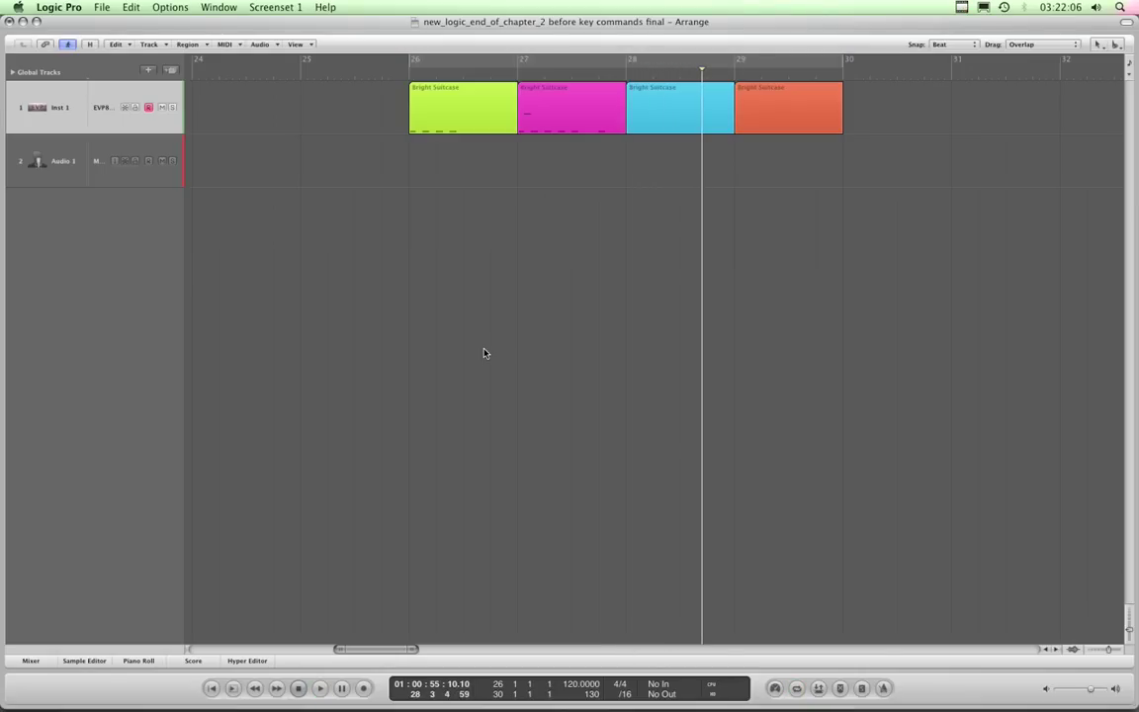
key(space)
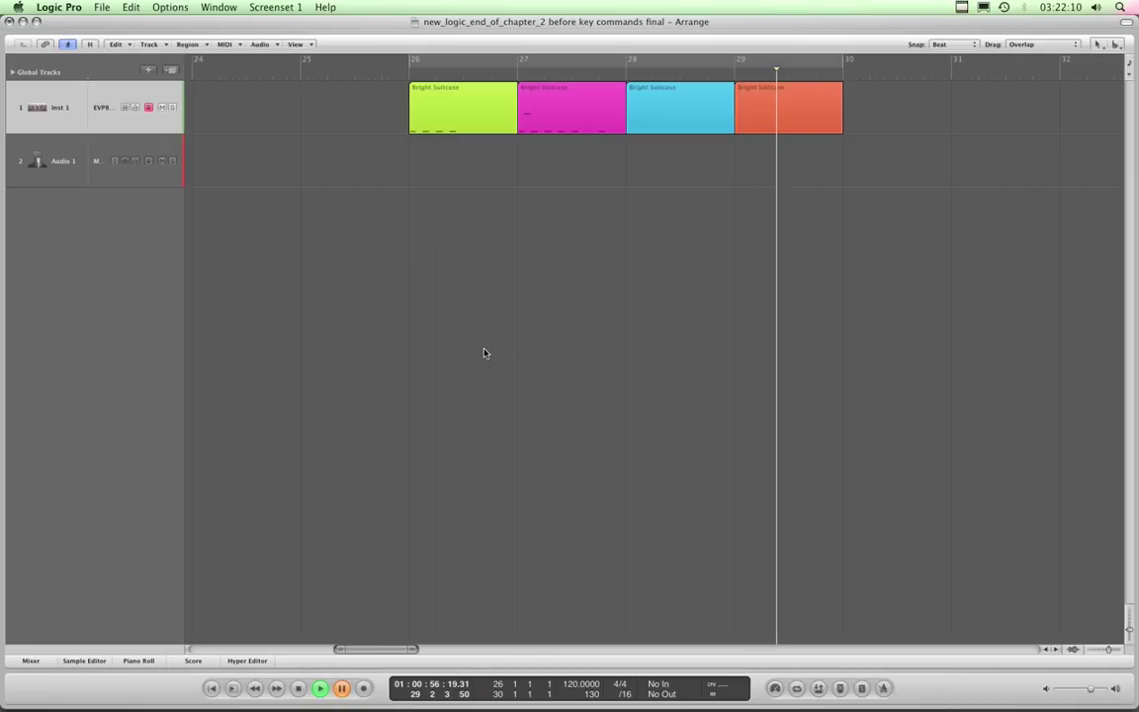
Rewind during playback, stop, then step the playhead forward to bar 29 and back to 26
key(comma)
key(comma)
key(comma)
key(comma)
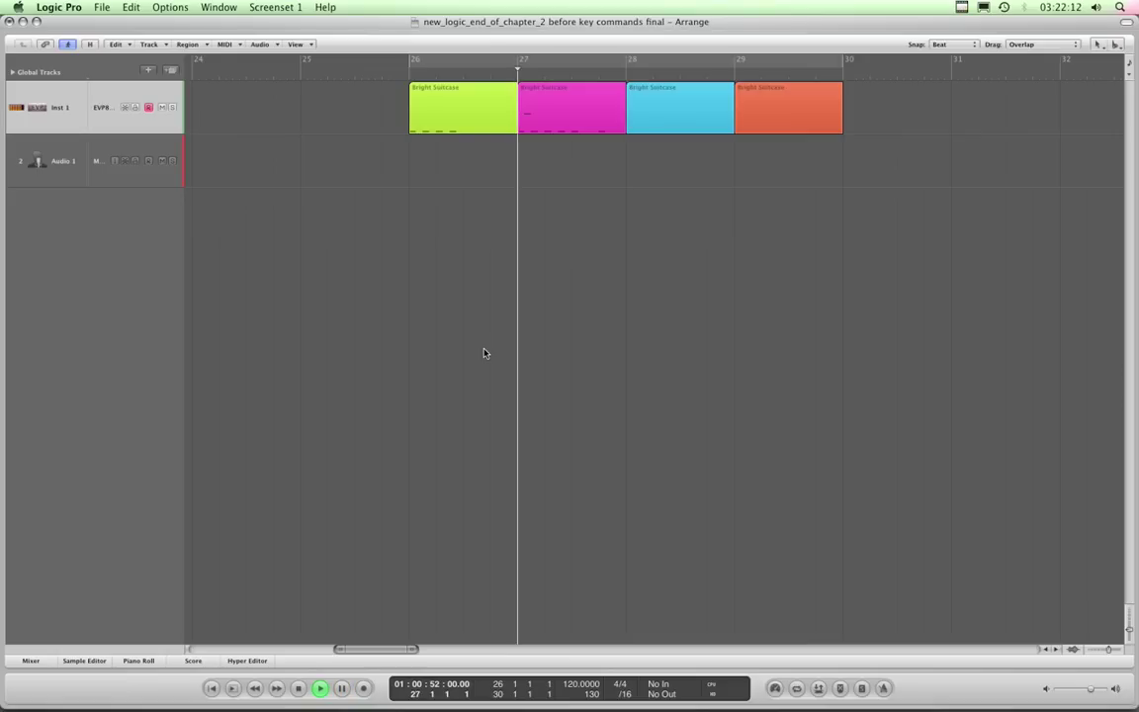
key(space)
key(comma)
key(comma)
key(period)
key(period)
key(period)
key(period)
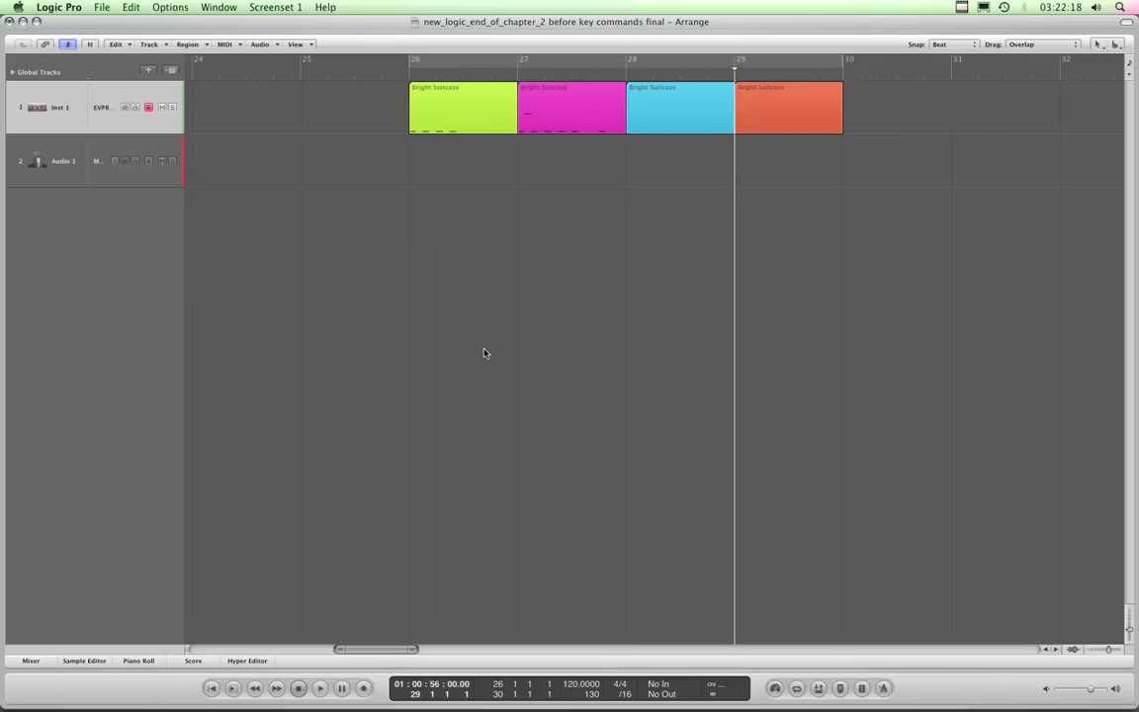
key(comma)
key(comma)
key(comma)
key(comma)
key(comma)
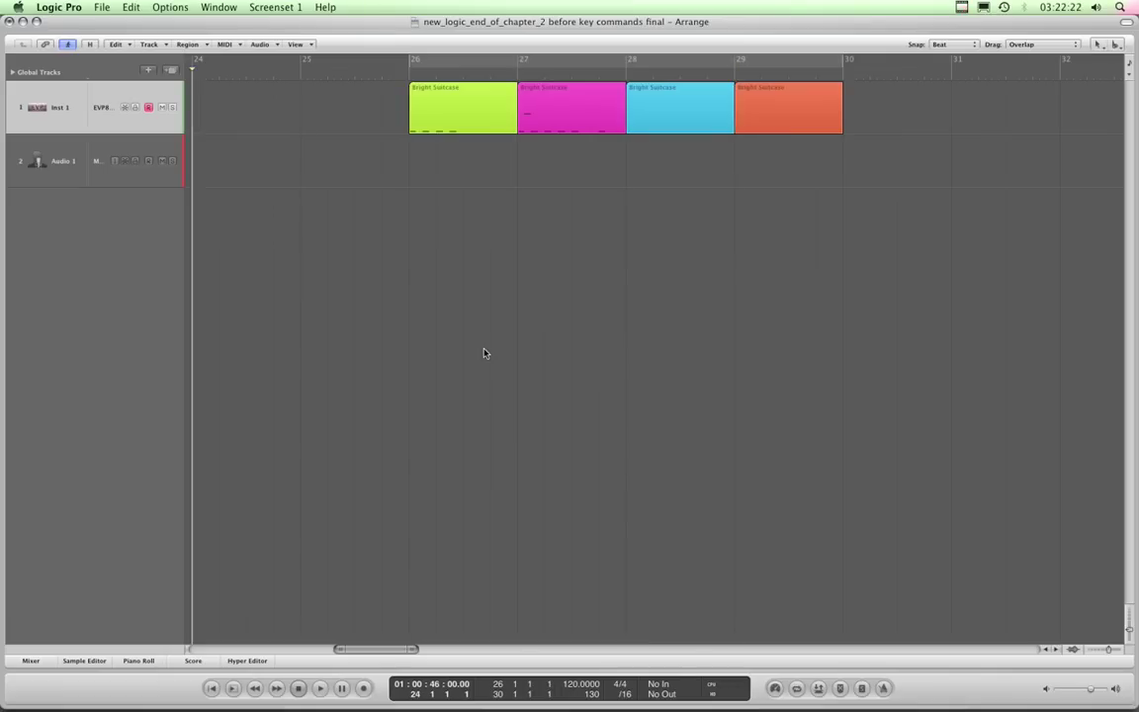
Start recording, stop it during pre-roll, and advance the playhead to bar 30
key(r)
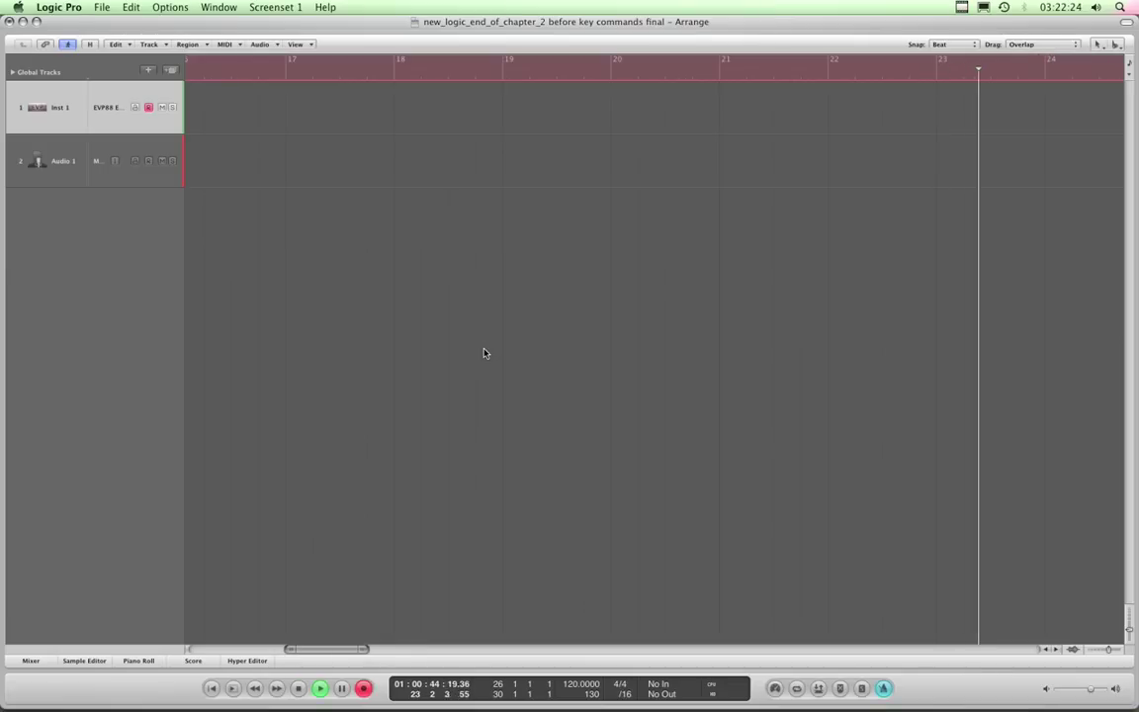
key(space)
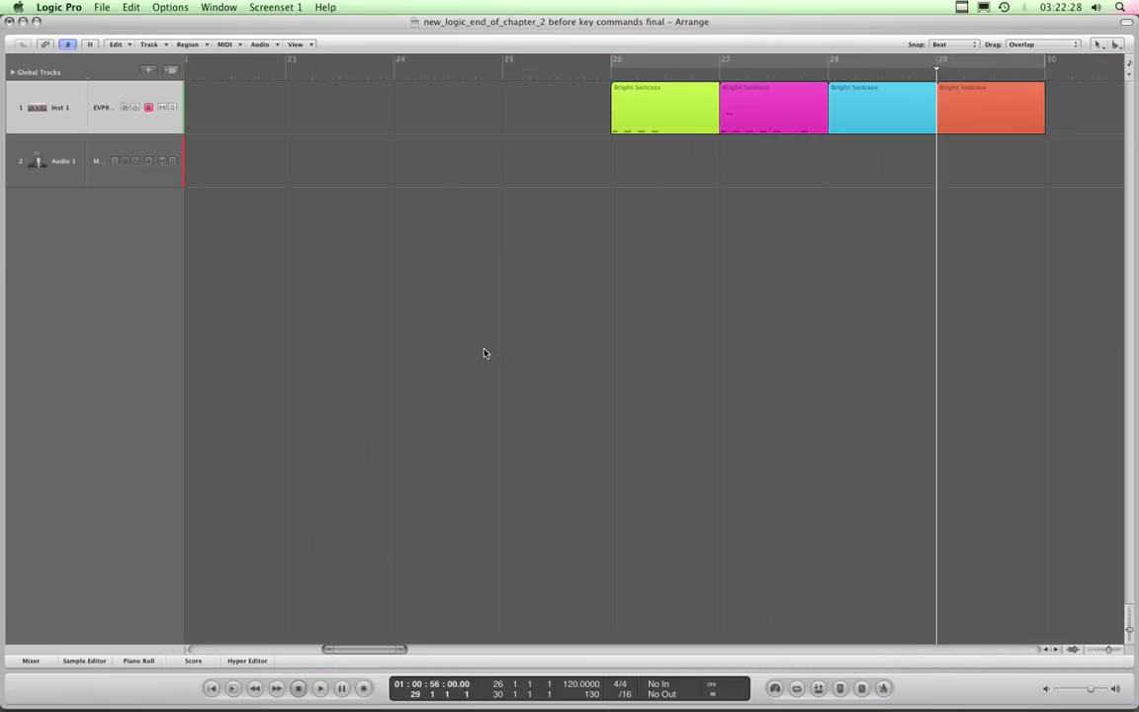
key(period)
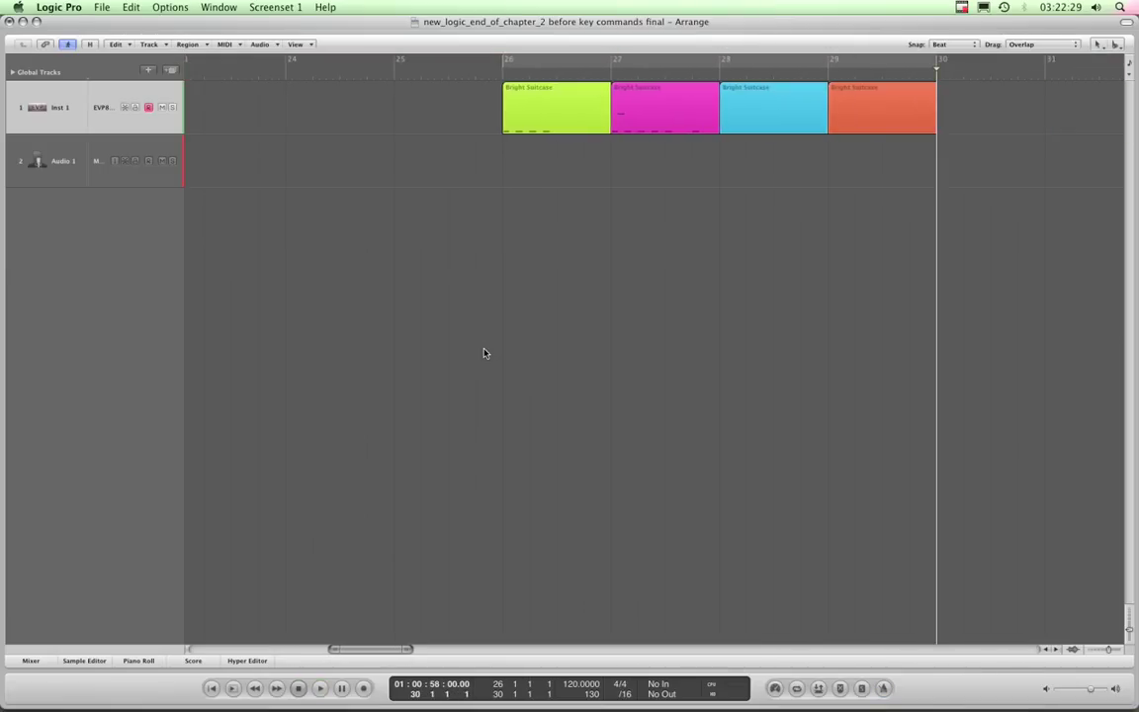
Play the magenta Bright Suitcase region from its start, stop, and reopen Key Commands
click(634, 118)
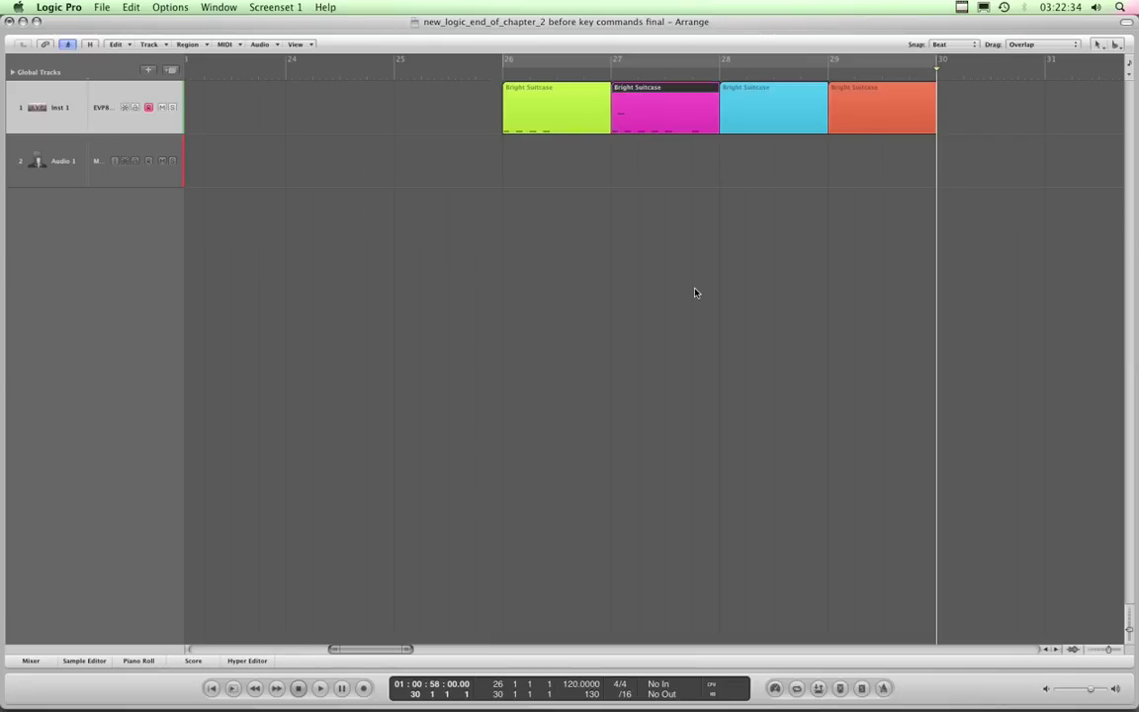
key(shift+Return)
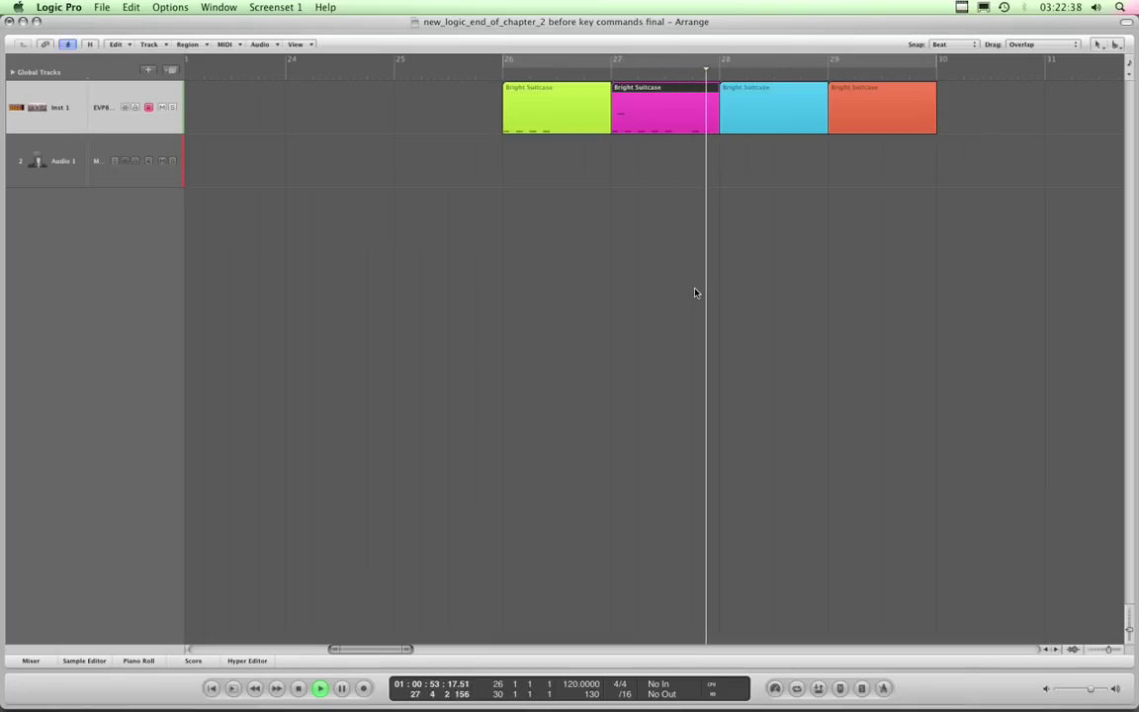
key(space)
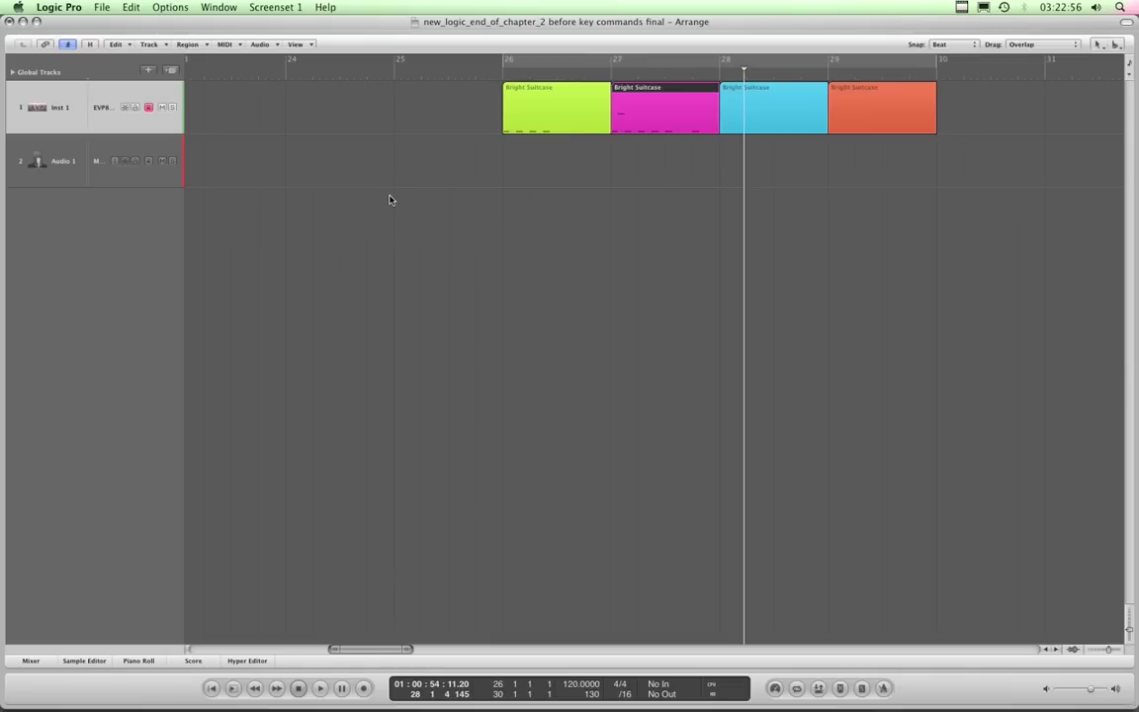
key(alt+k)
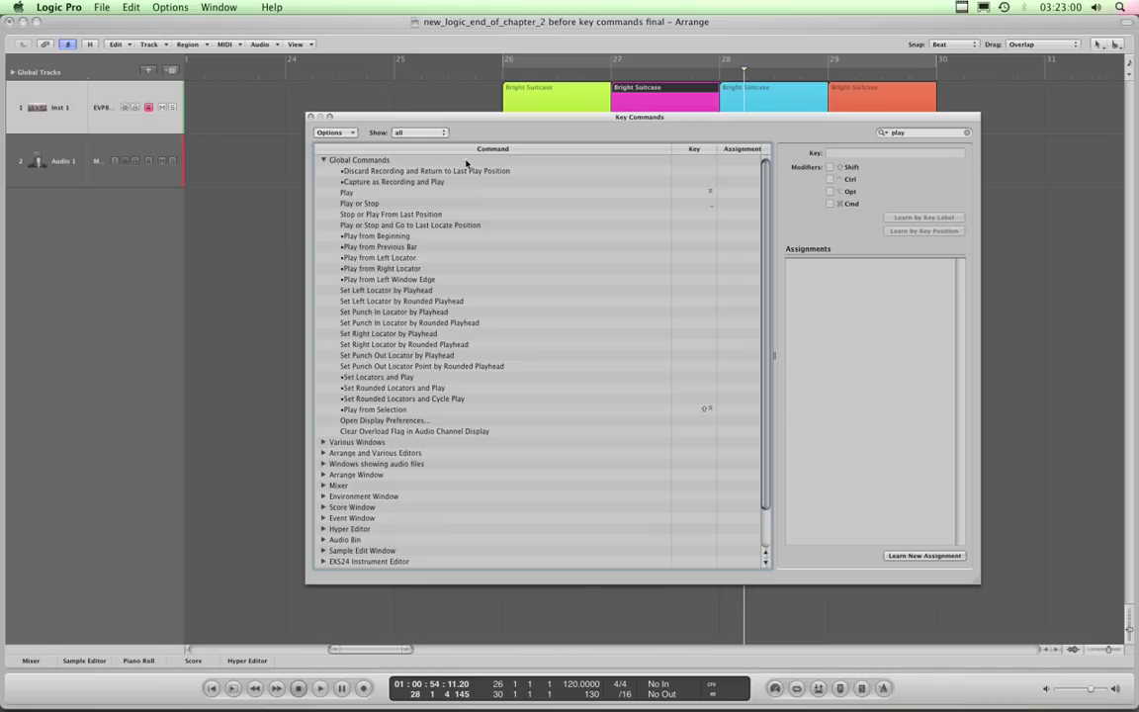
Inspect Play's two learned assignments, B0 1B 00 and B0 1B 7F, and its Key column
click(348, 192)
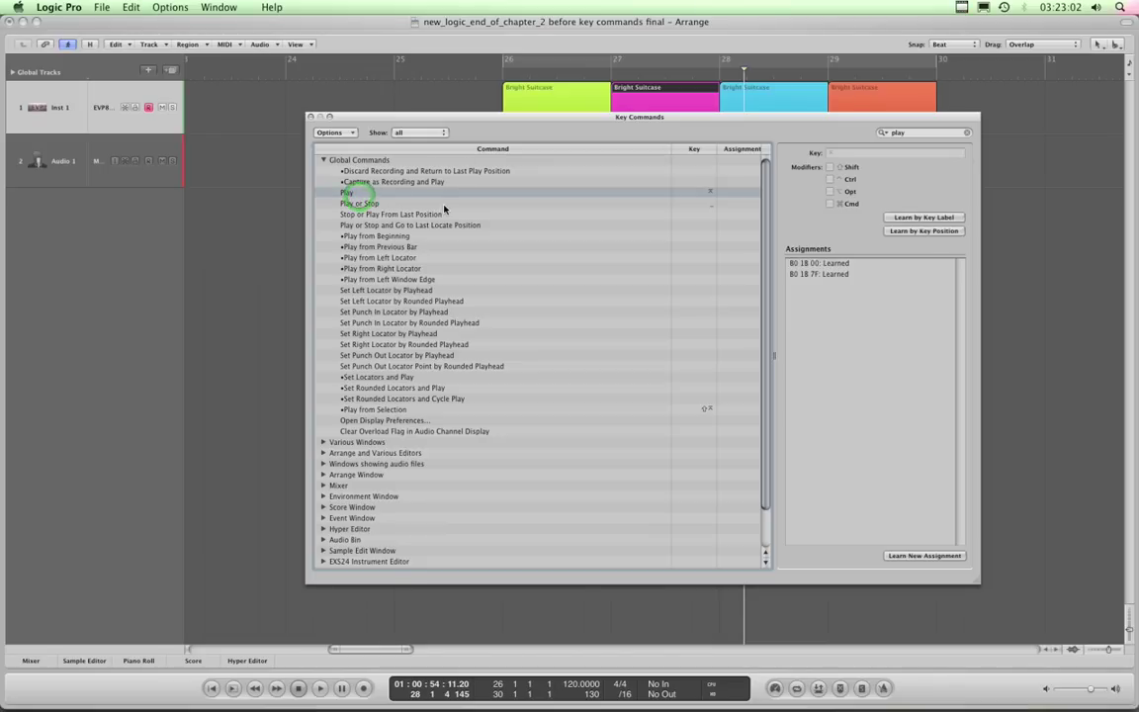
click(817, 264)
click(819, 274)
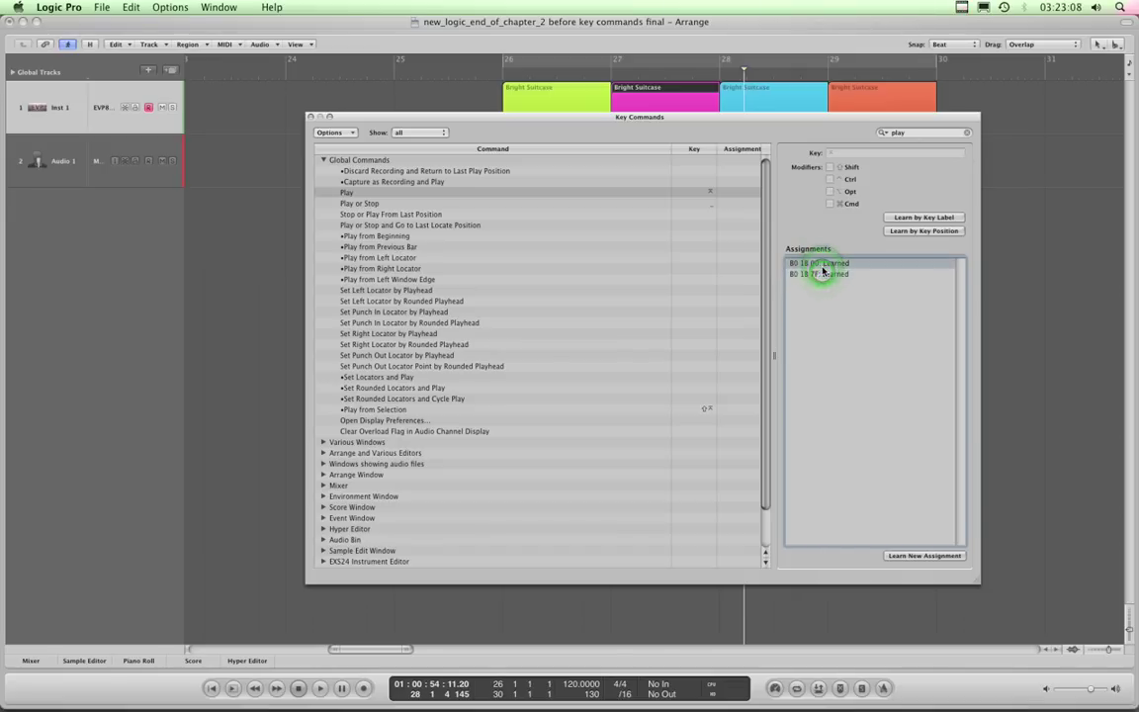
click(377, 190)
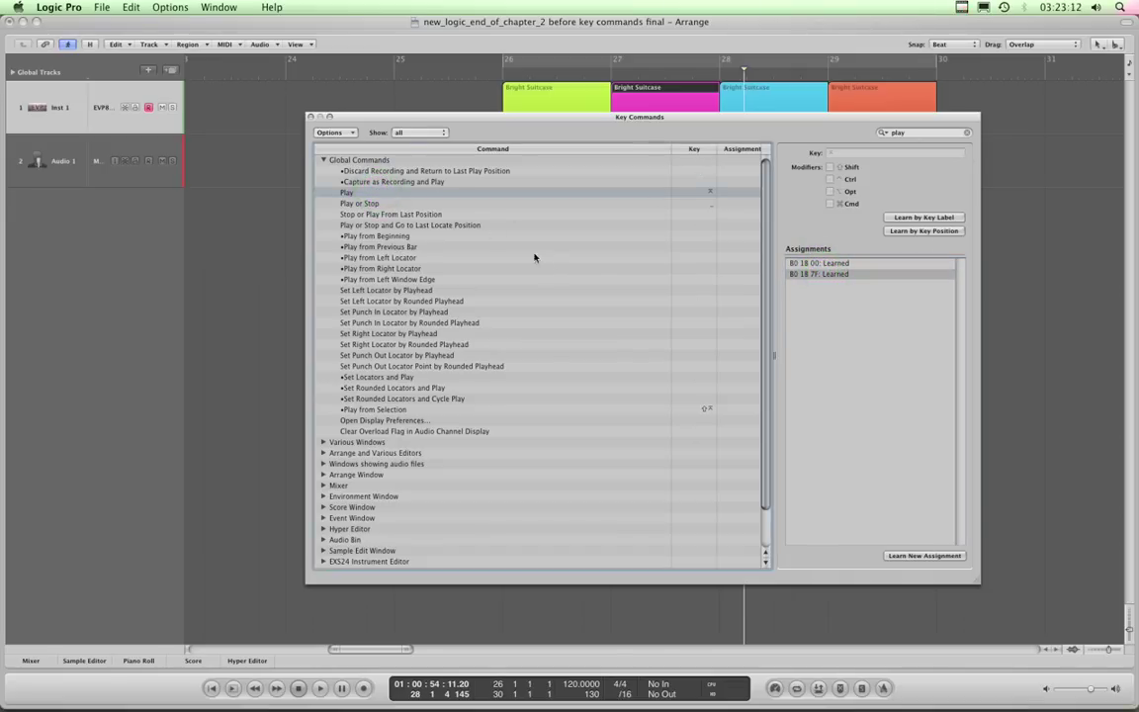
click(364, 194)
click(705, 192)
Clear the search to list all global commands, then check the Record, Play and Pause assignments
click(896, 132)
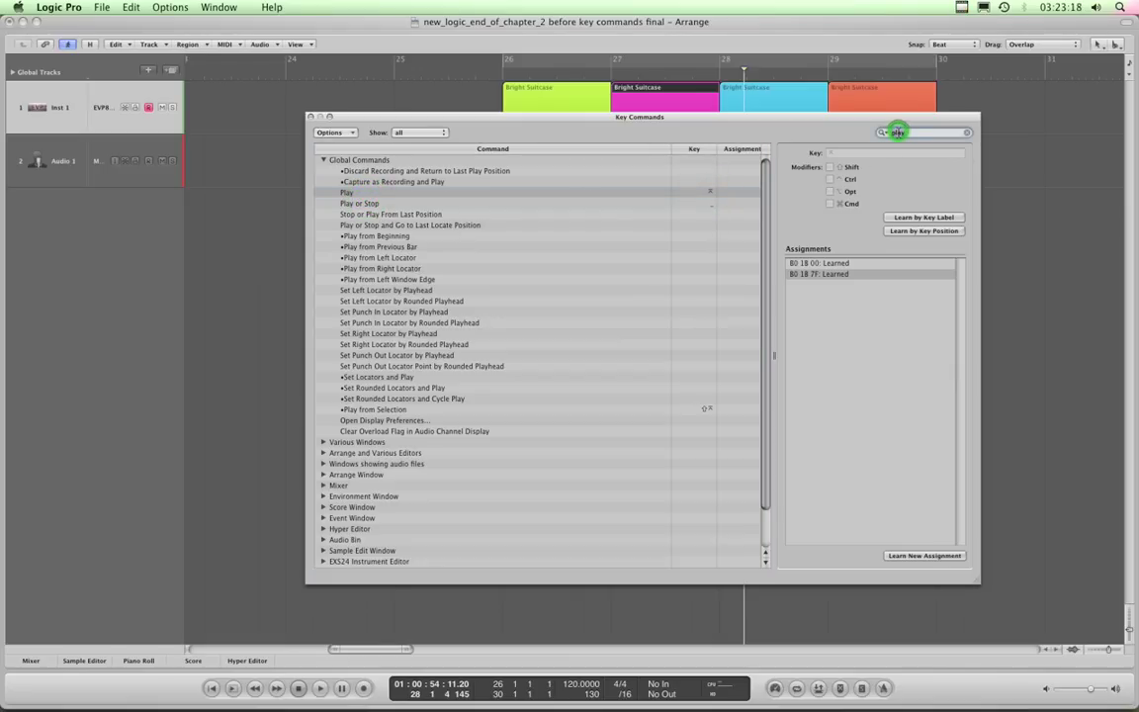
key(BackSpace)
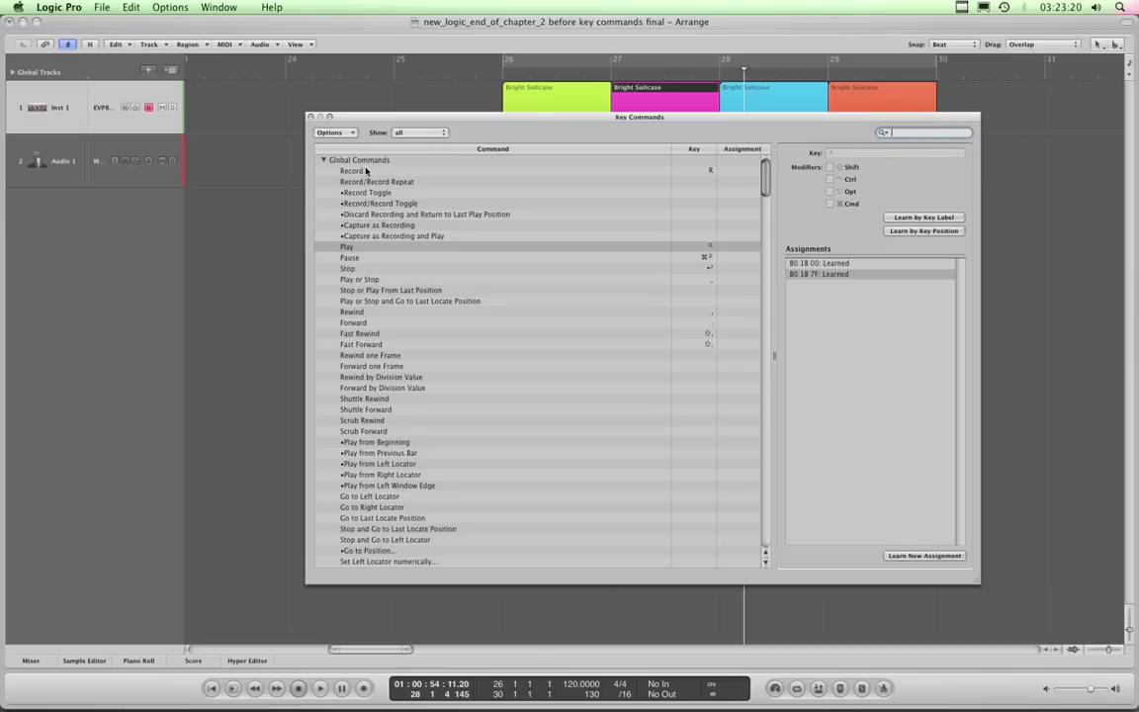
click(358, 170)
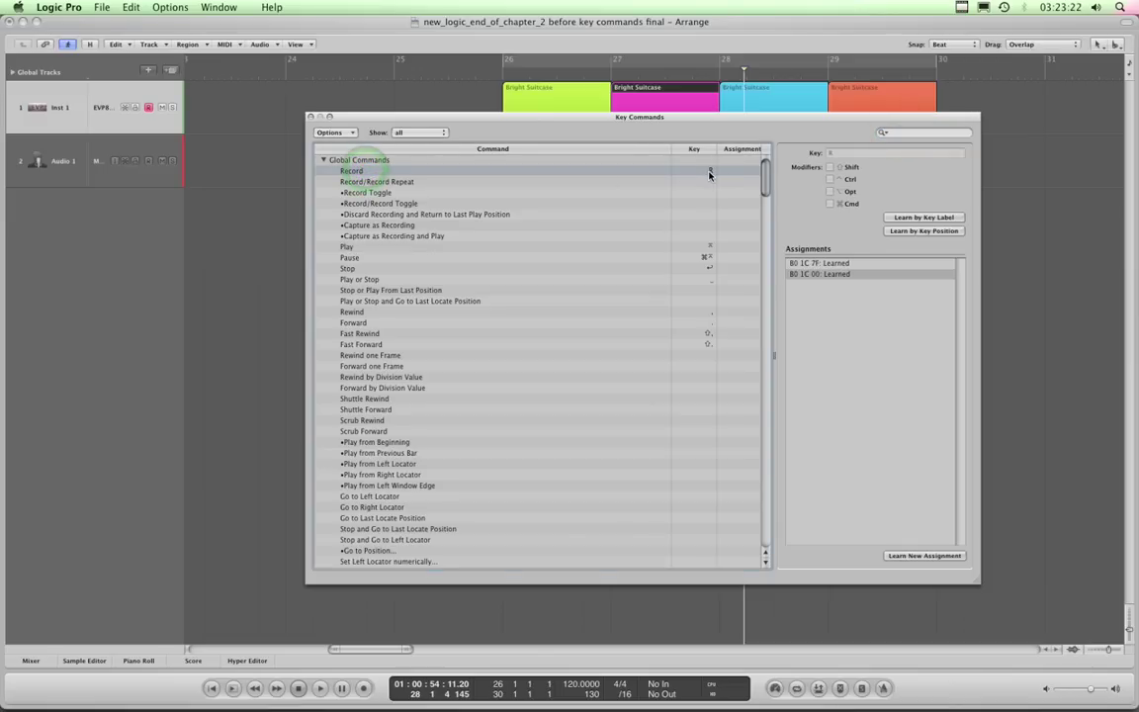
click(375, 247)
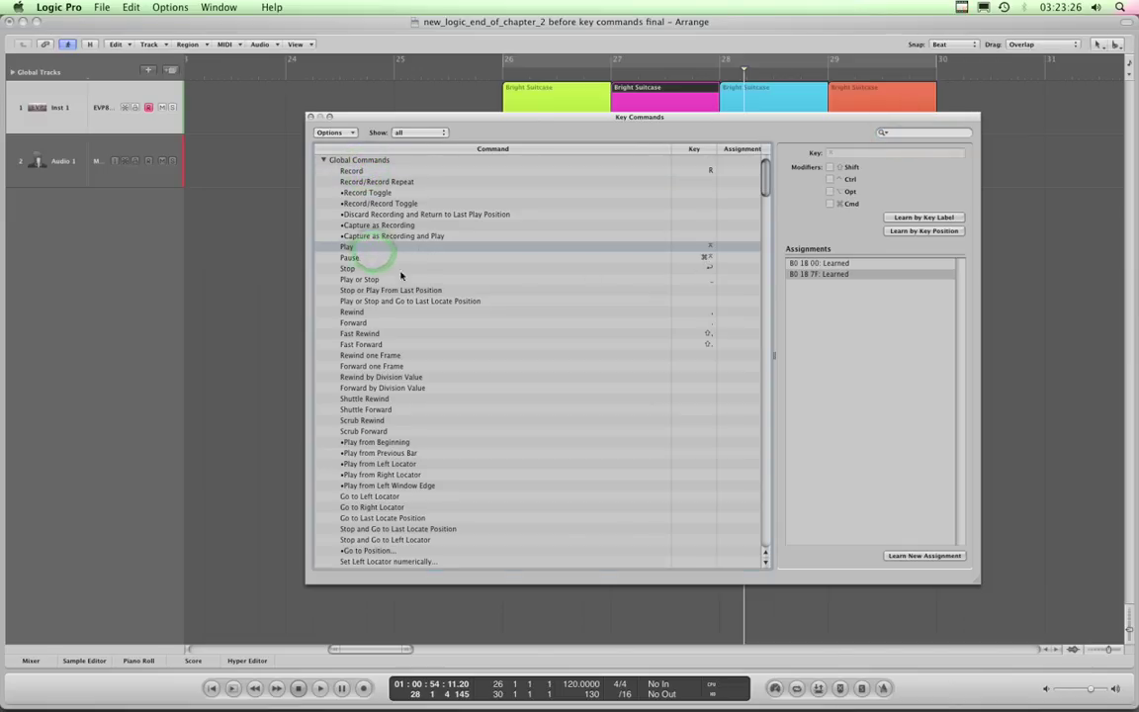
click(374, 257)
Check the Stop, Rewind and Forward assignments, inspecting Forward's B0 18 00 entry
click(386, 269)
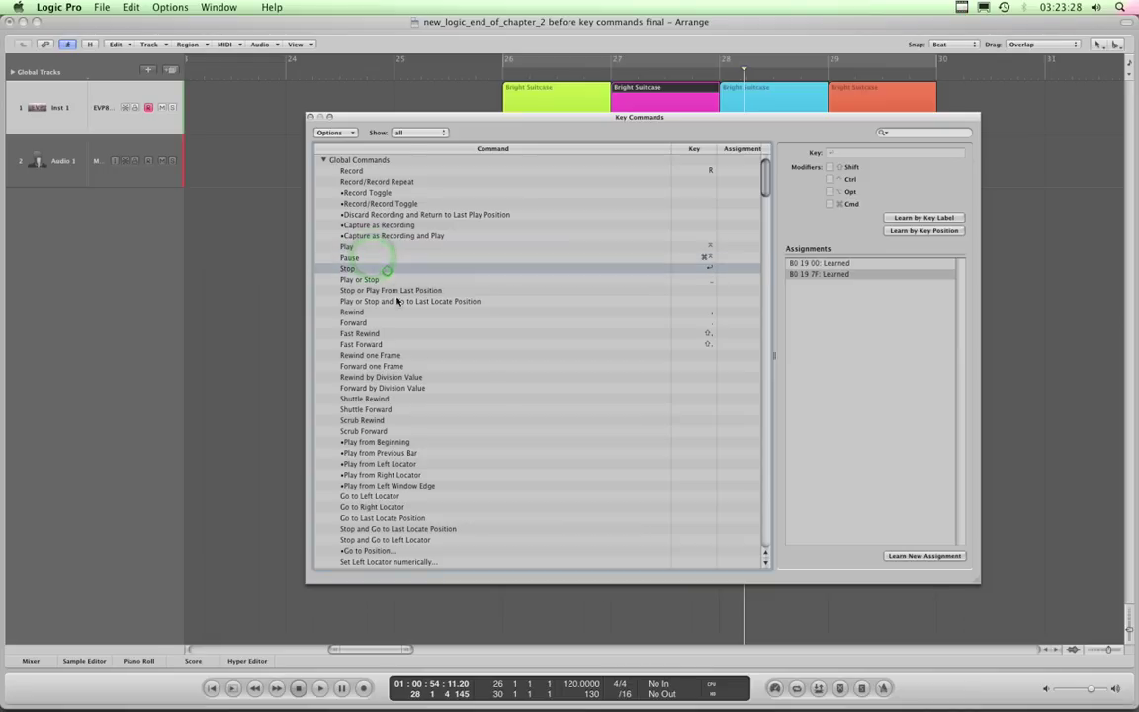
click(382, 311)
click(380, 322)
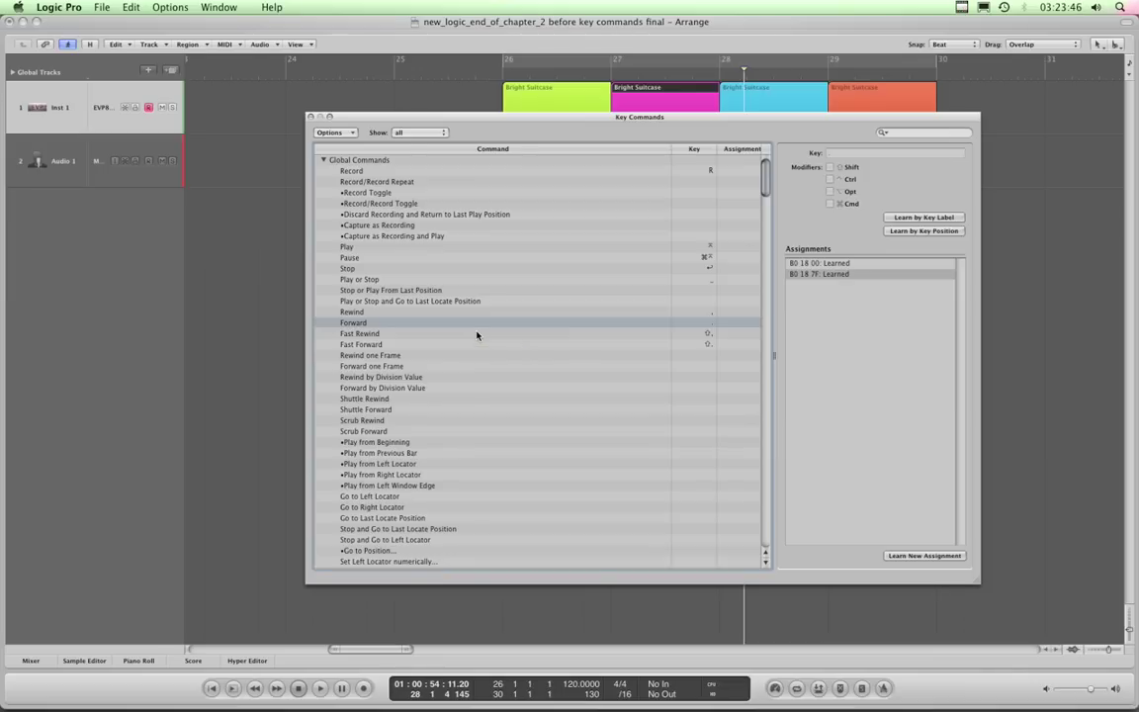
click(820, 263)
click(842, 264)
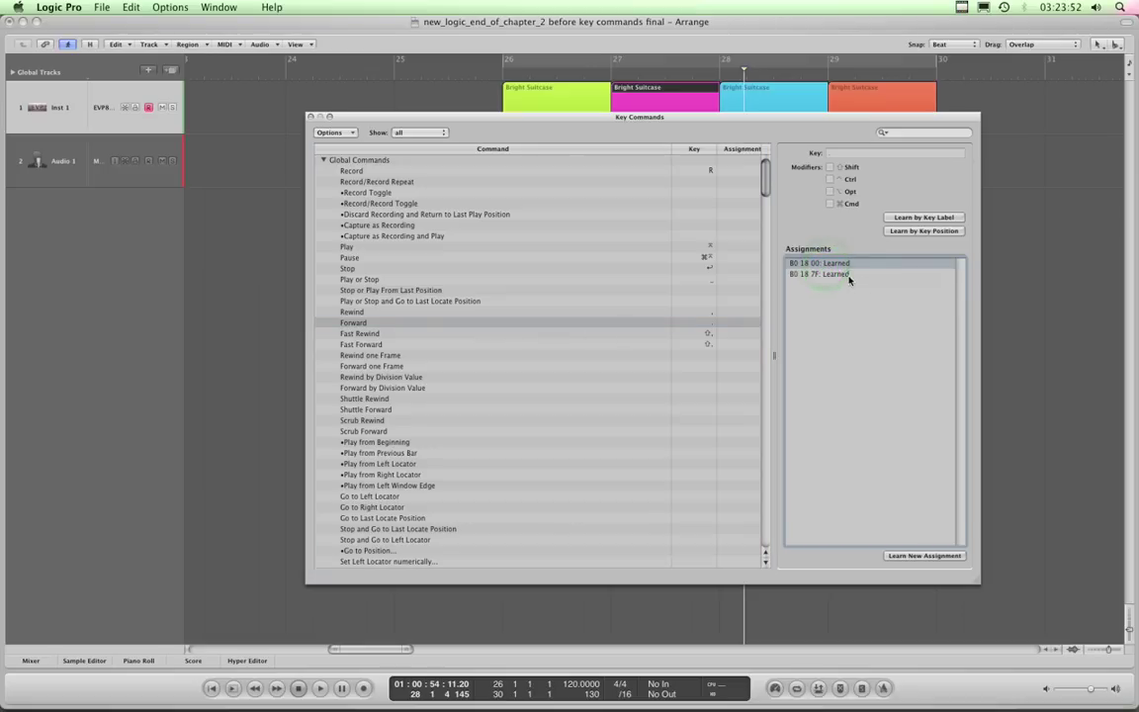